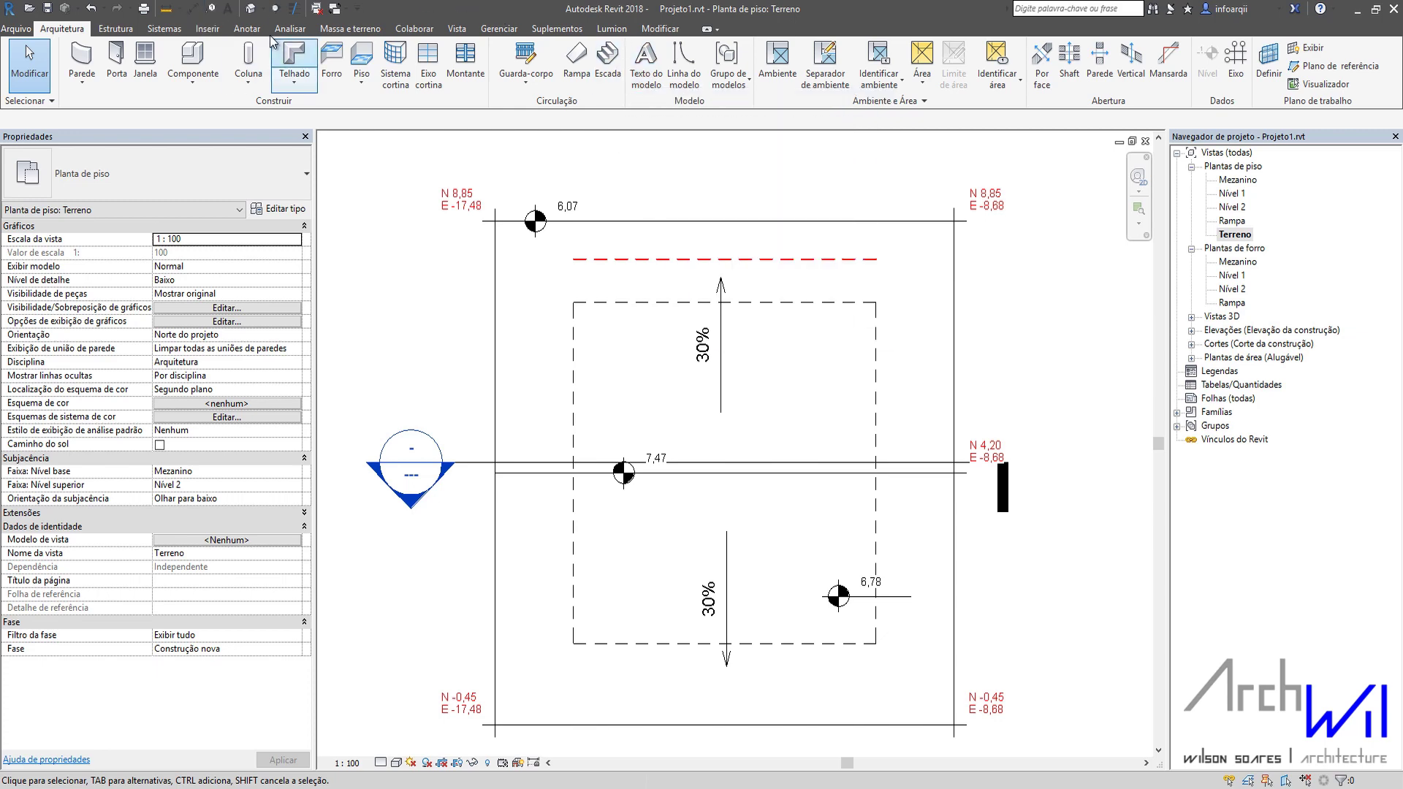
Add a text note reading "Limite de Construção" at the red dashed line in the upper part of the plan
click(244, 33)
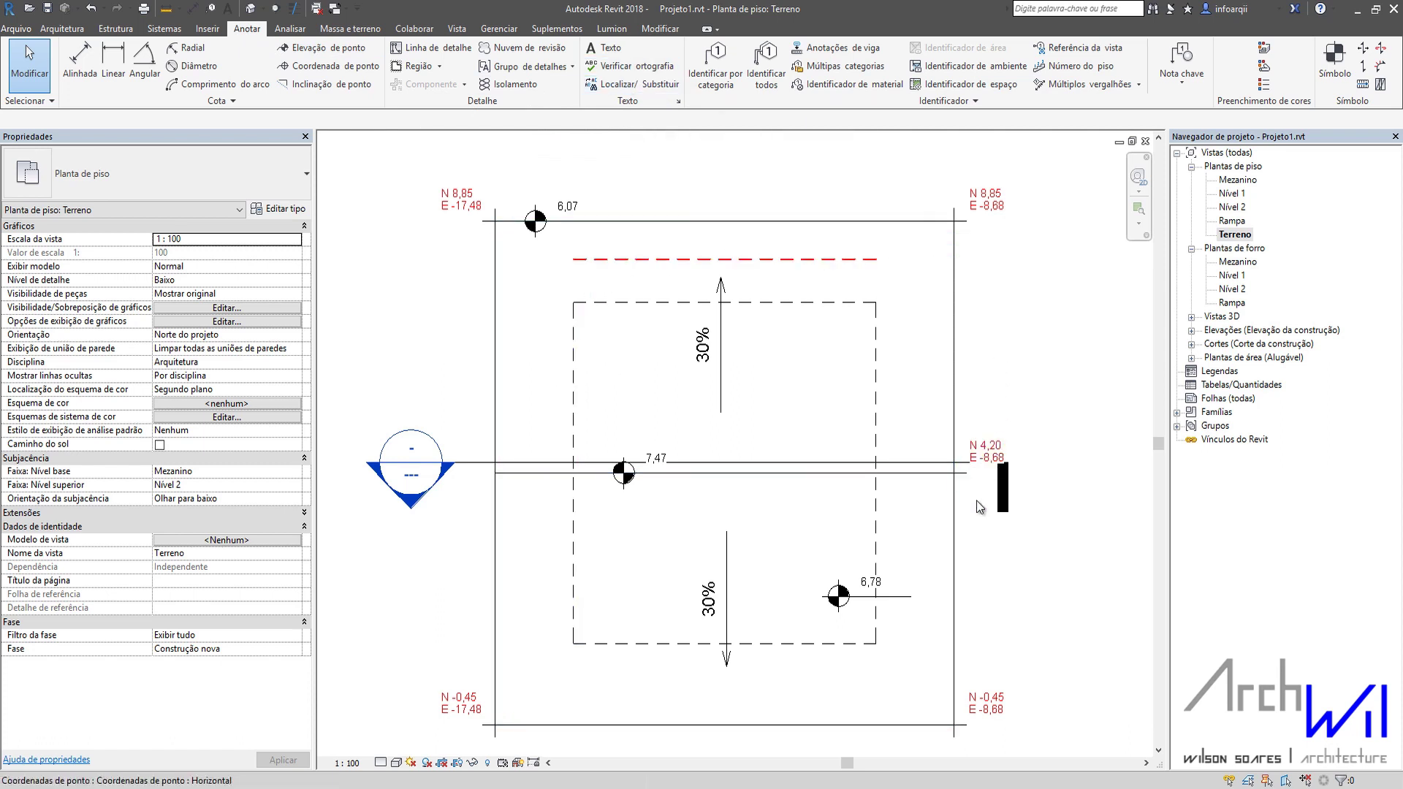
click(614, 49)
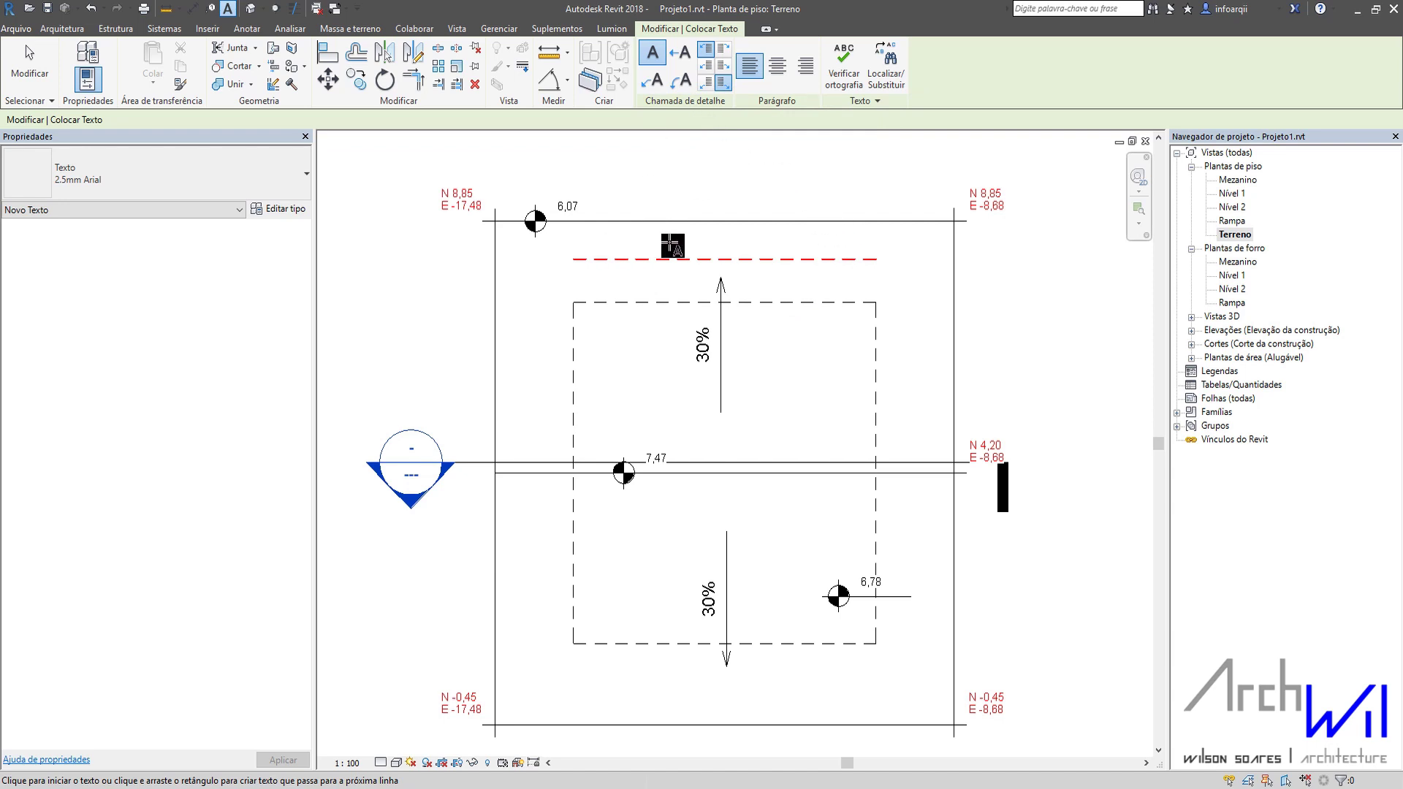
click(606, 240)
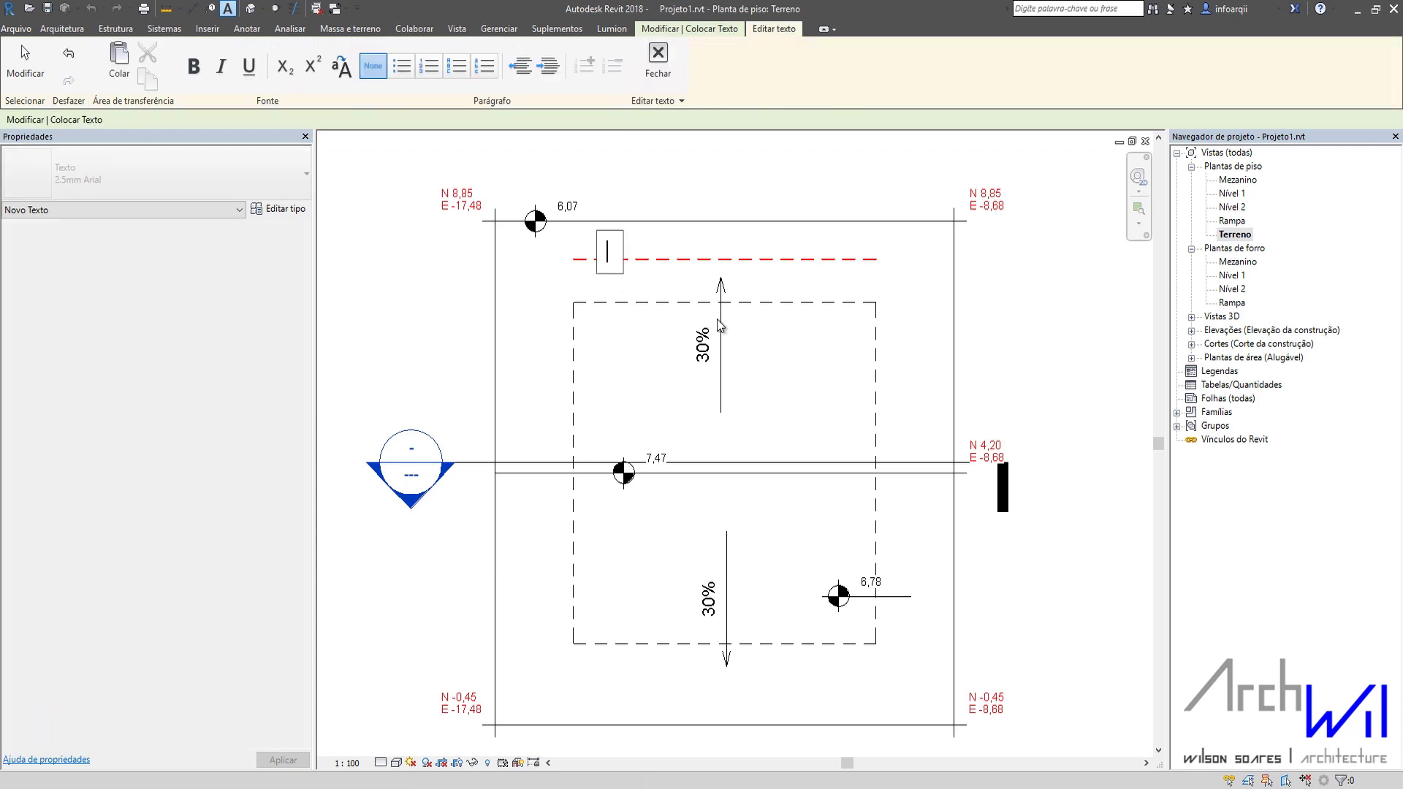
text(Limite de Constru)
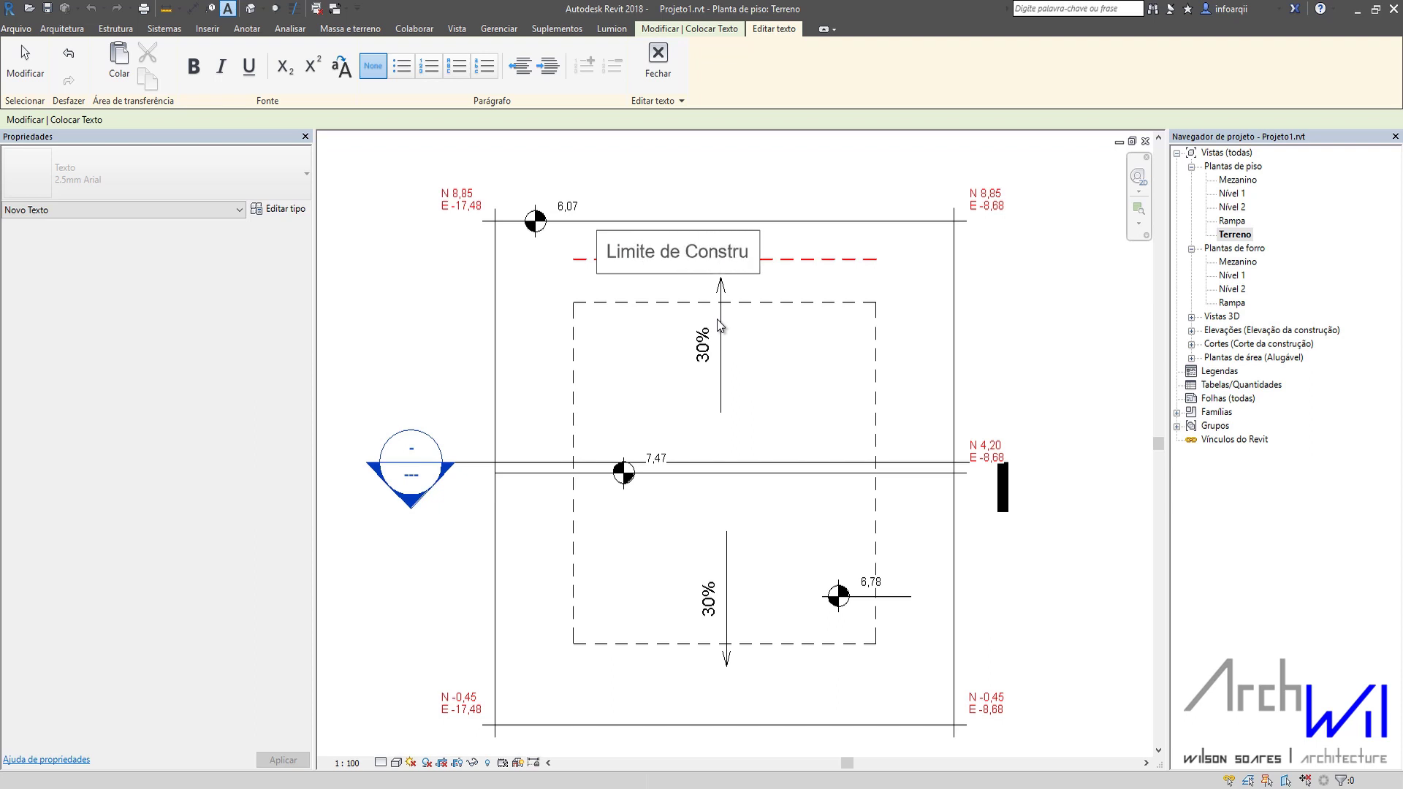
text(ção)
key(Return)
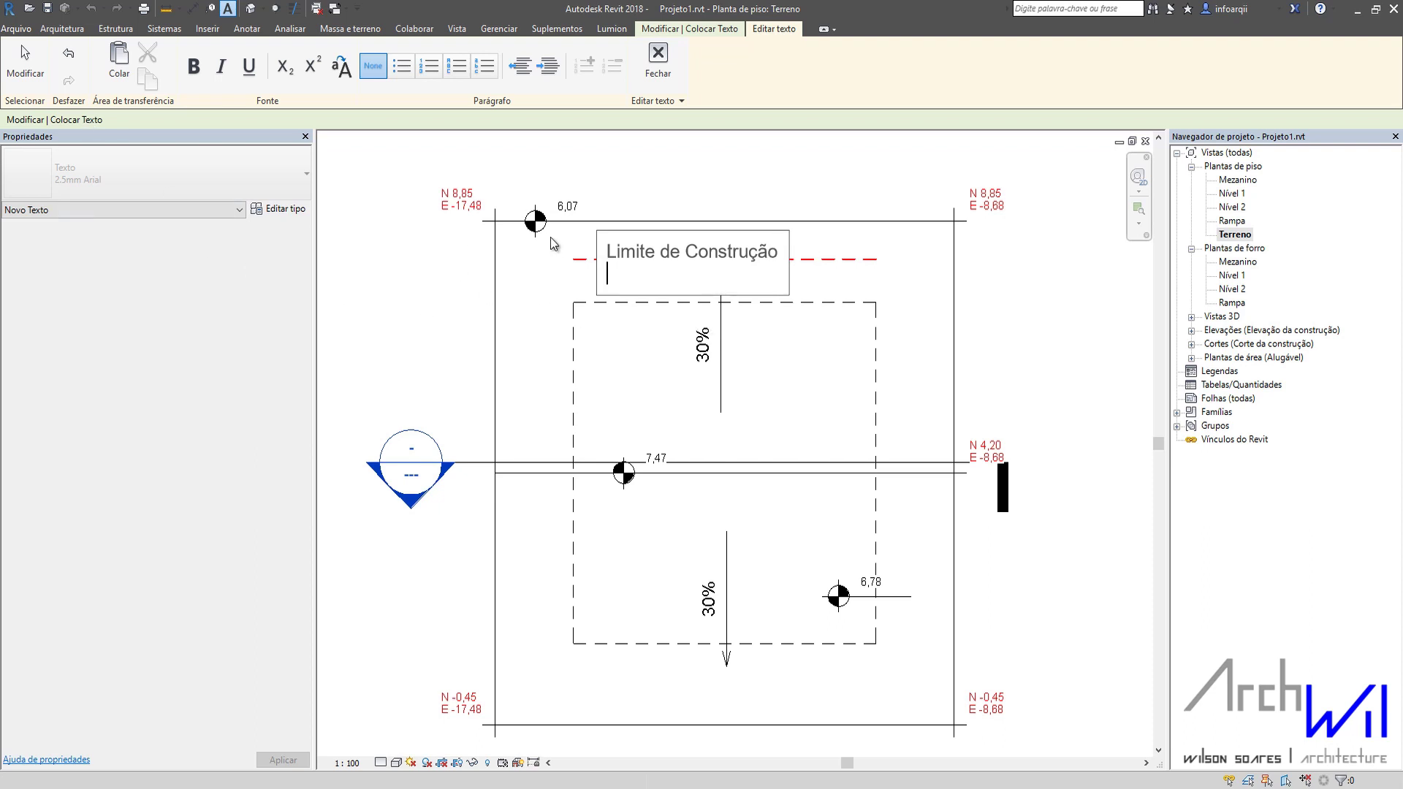
click(536, 173)
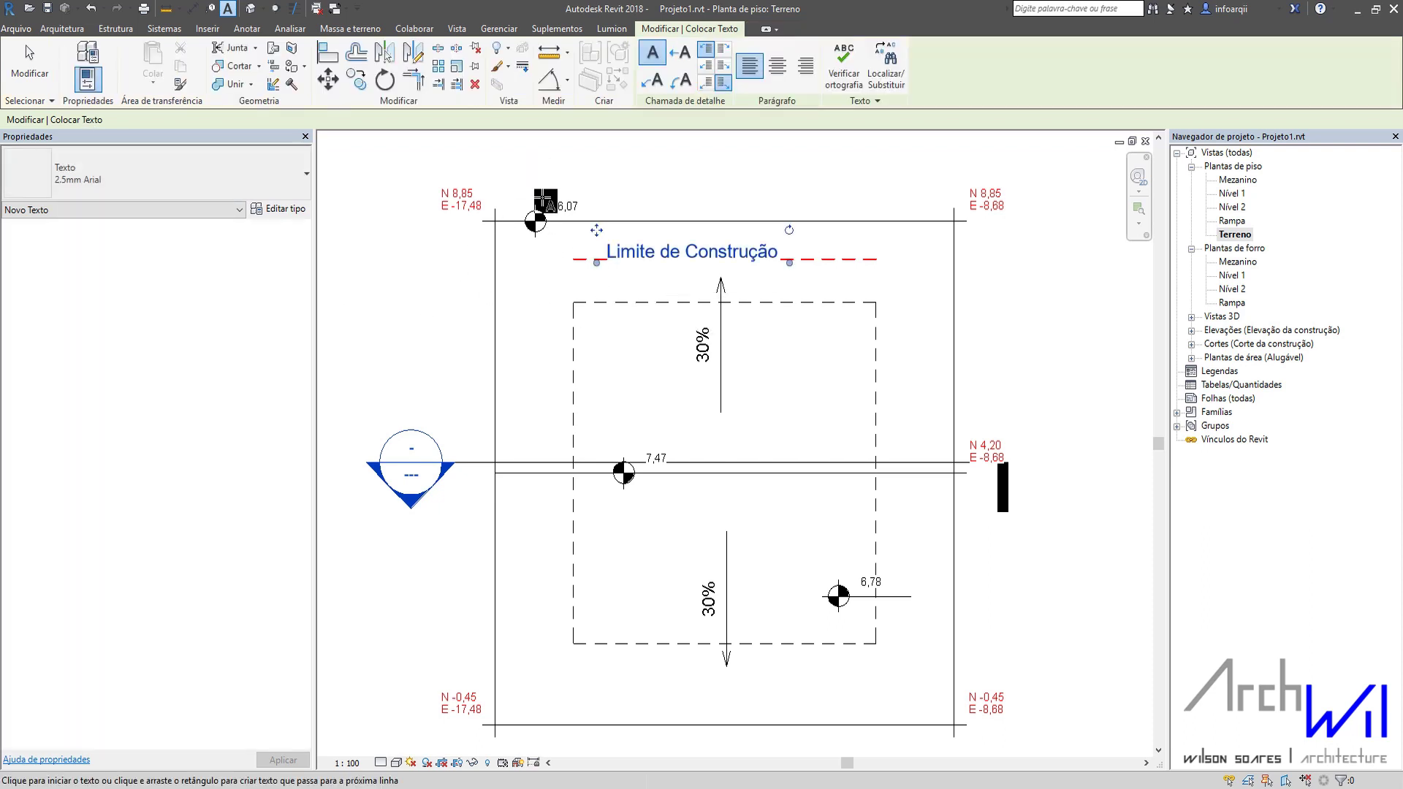
Move the "Limite de Construção" note above the red dashed line and on to just above the upper site boundary
drag(612, 244, 627, 234)
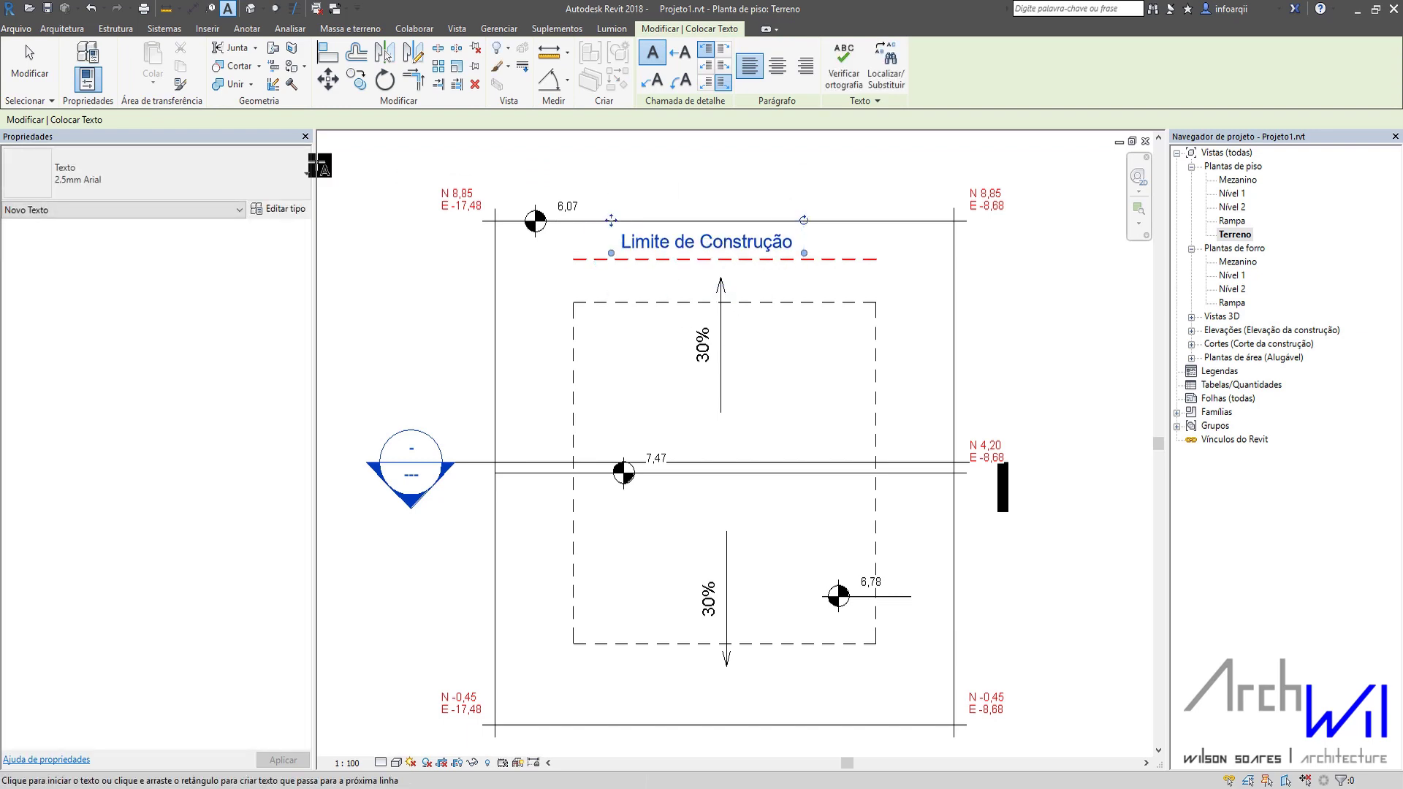
click(43, 91)
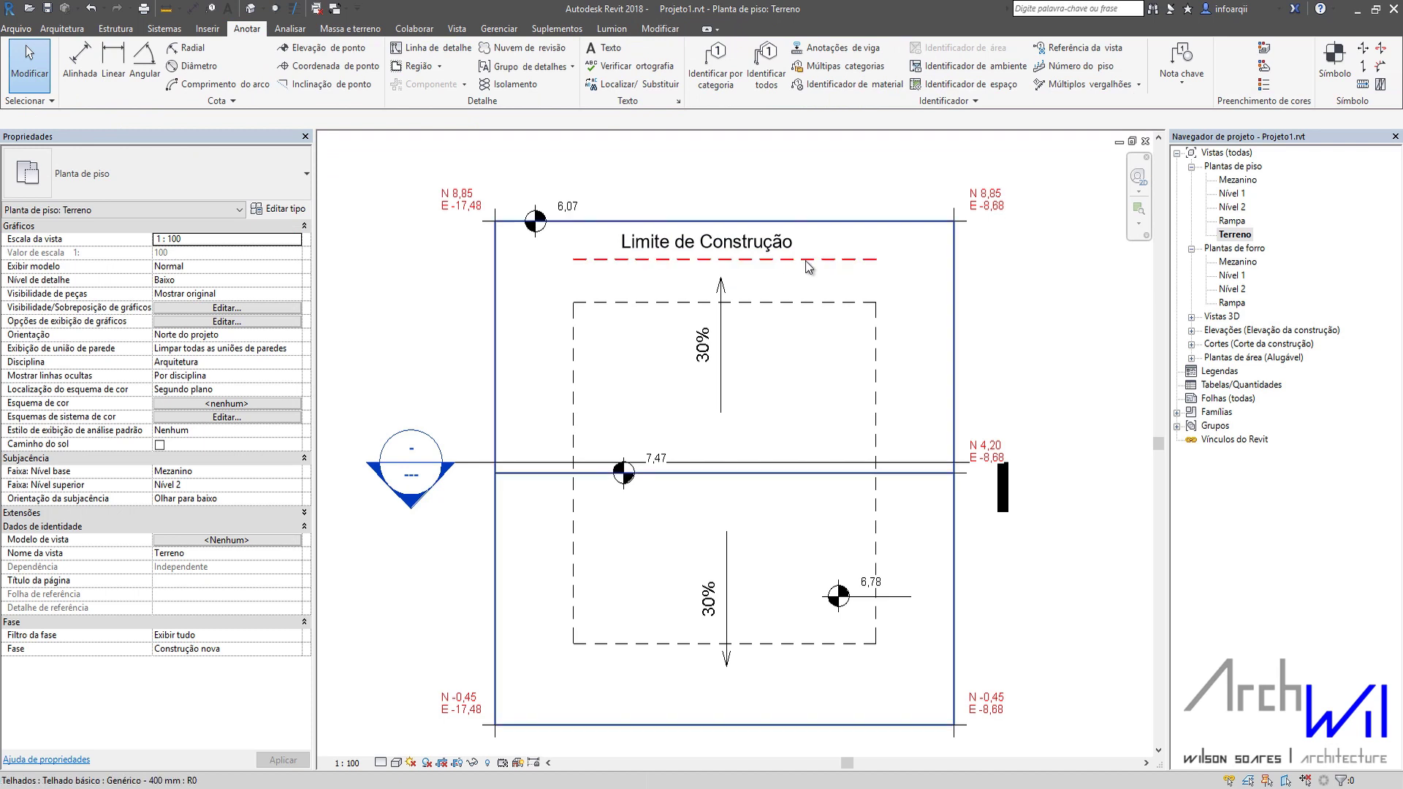
click(689, 242)
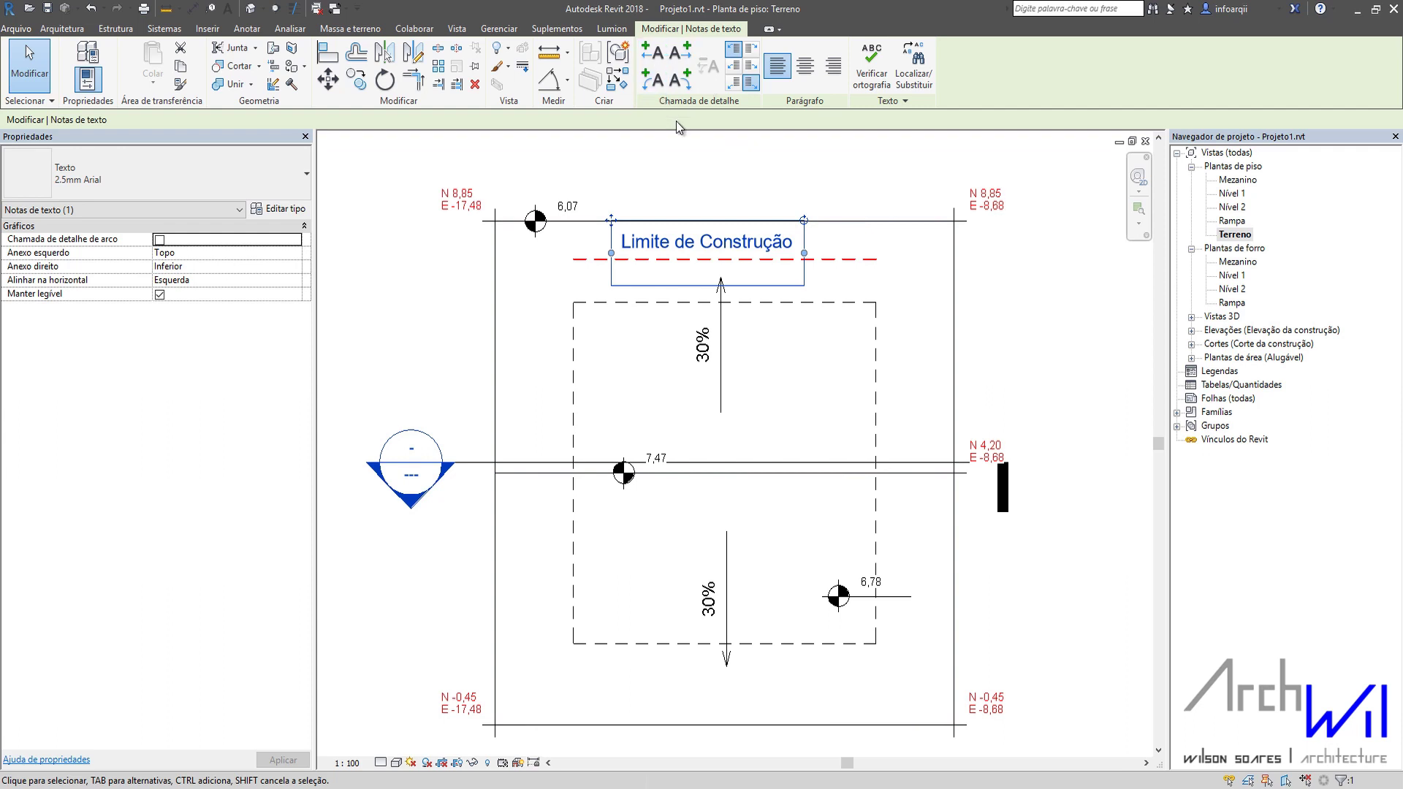
drag(611, 220, 646, 179)
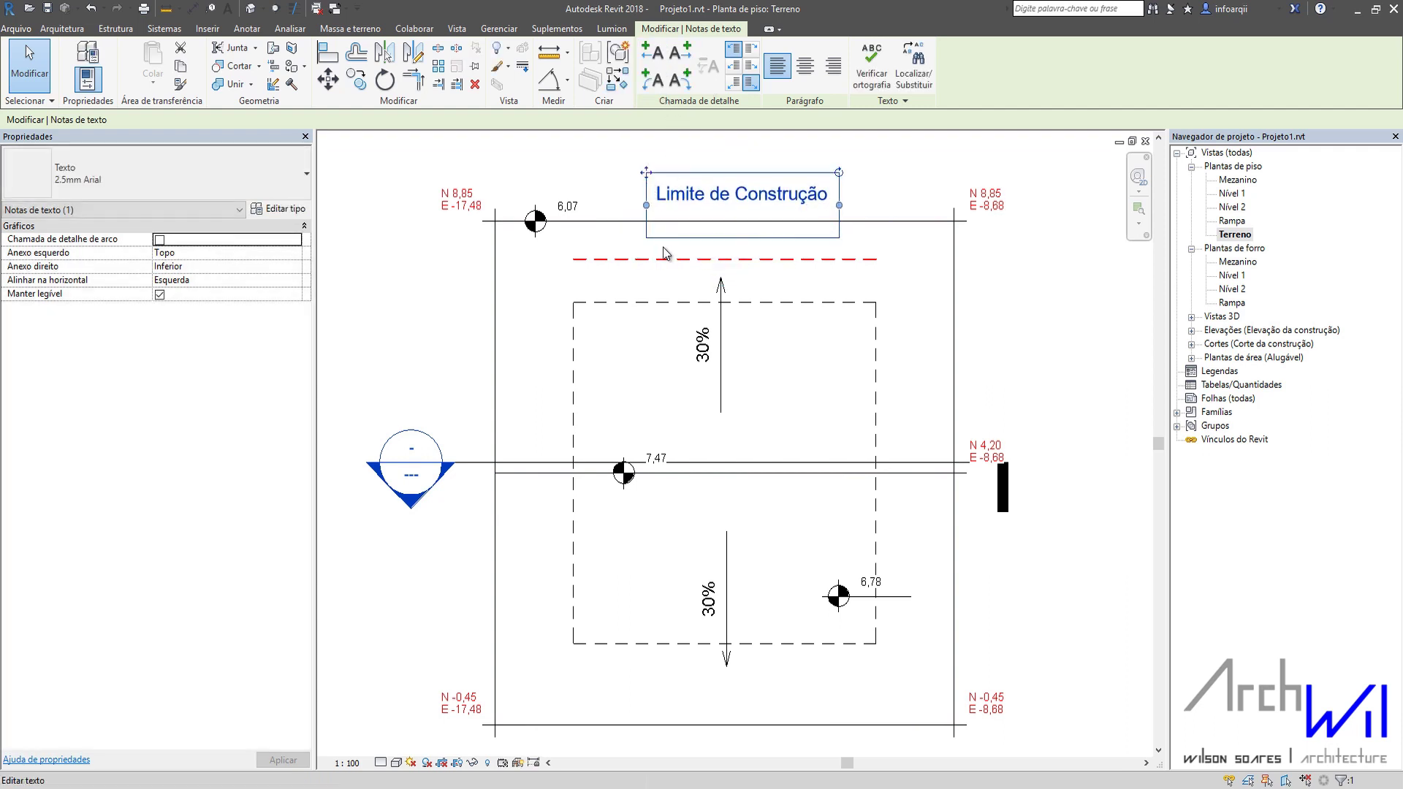
click(604, 190)
Add a "Projeção da Edificação" note with a two-segment leader, attached at the text's bottom on both sides, pointing to the dashed rectangle's upper-right corner
click(605, 48)
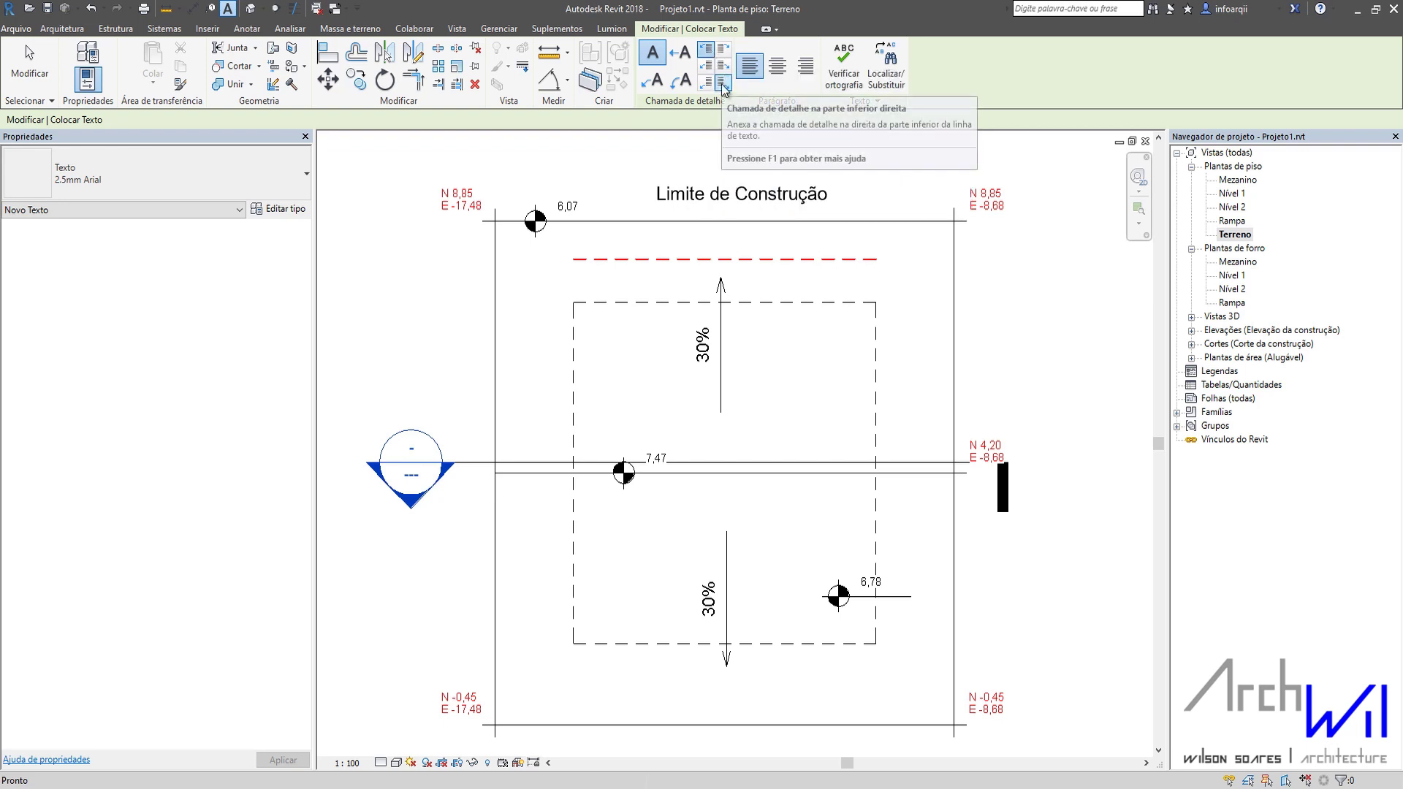
click(722, 84)
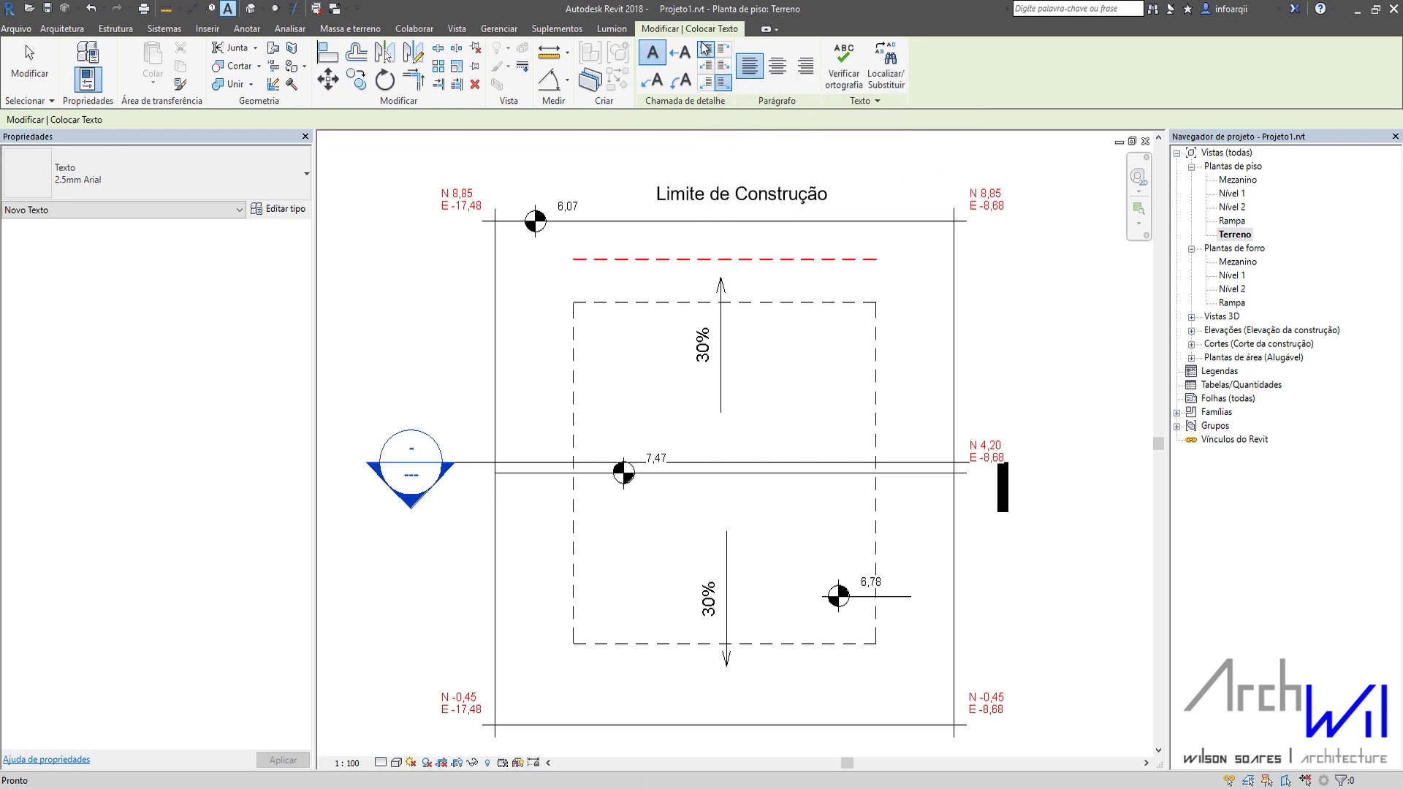
click(704, 87)
click(724, 85)
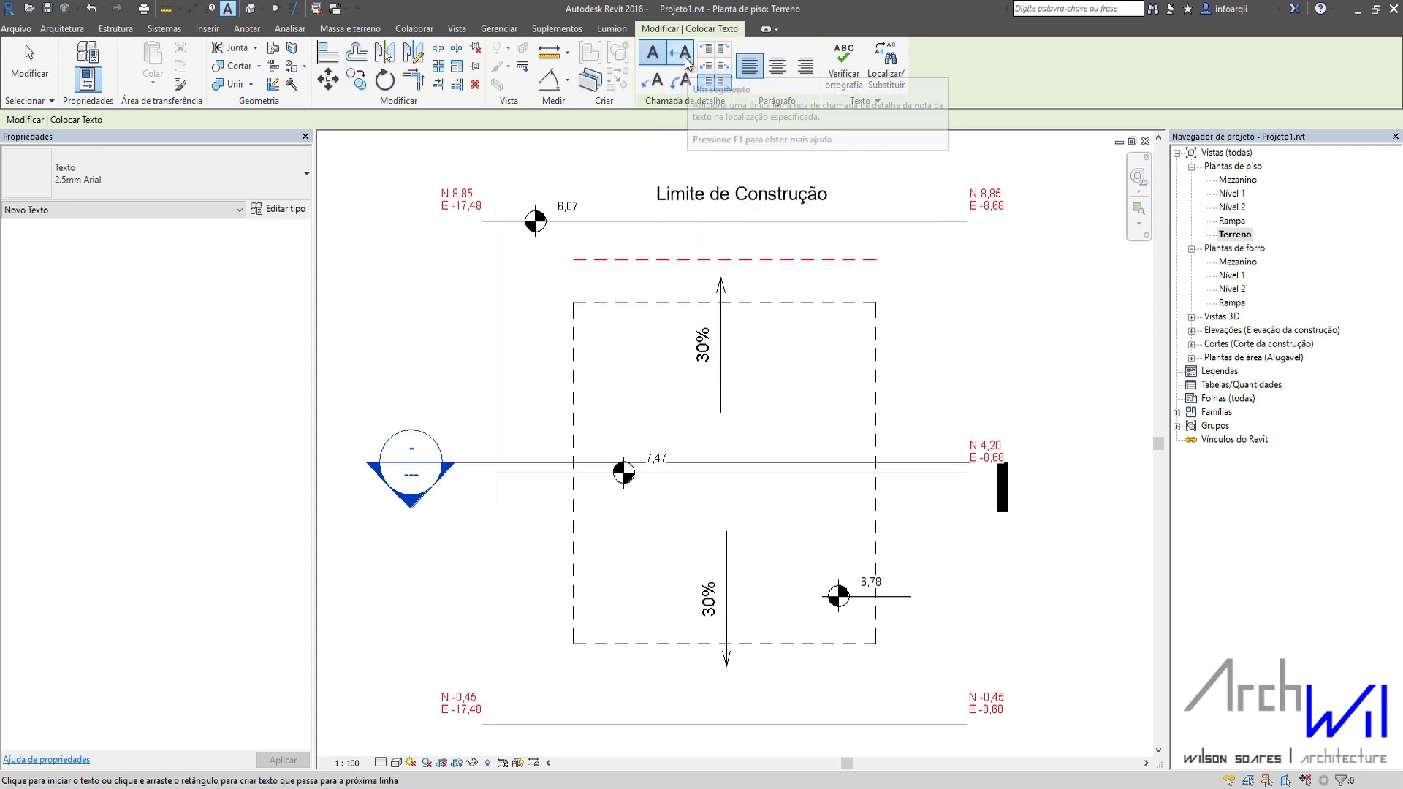
click(651, 83)
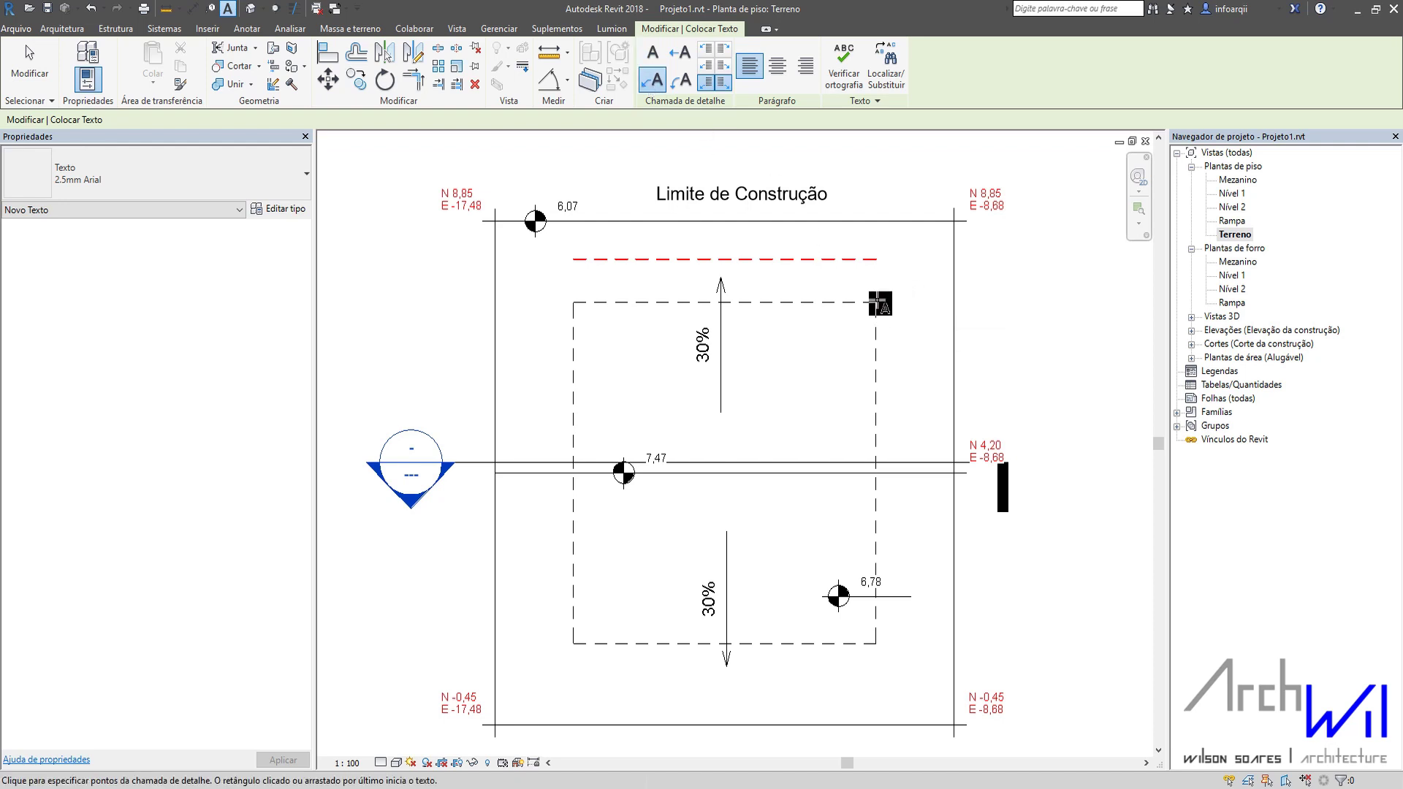
click(876, 302)
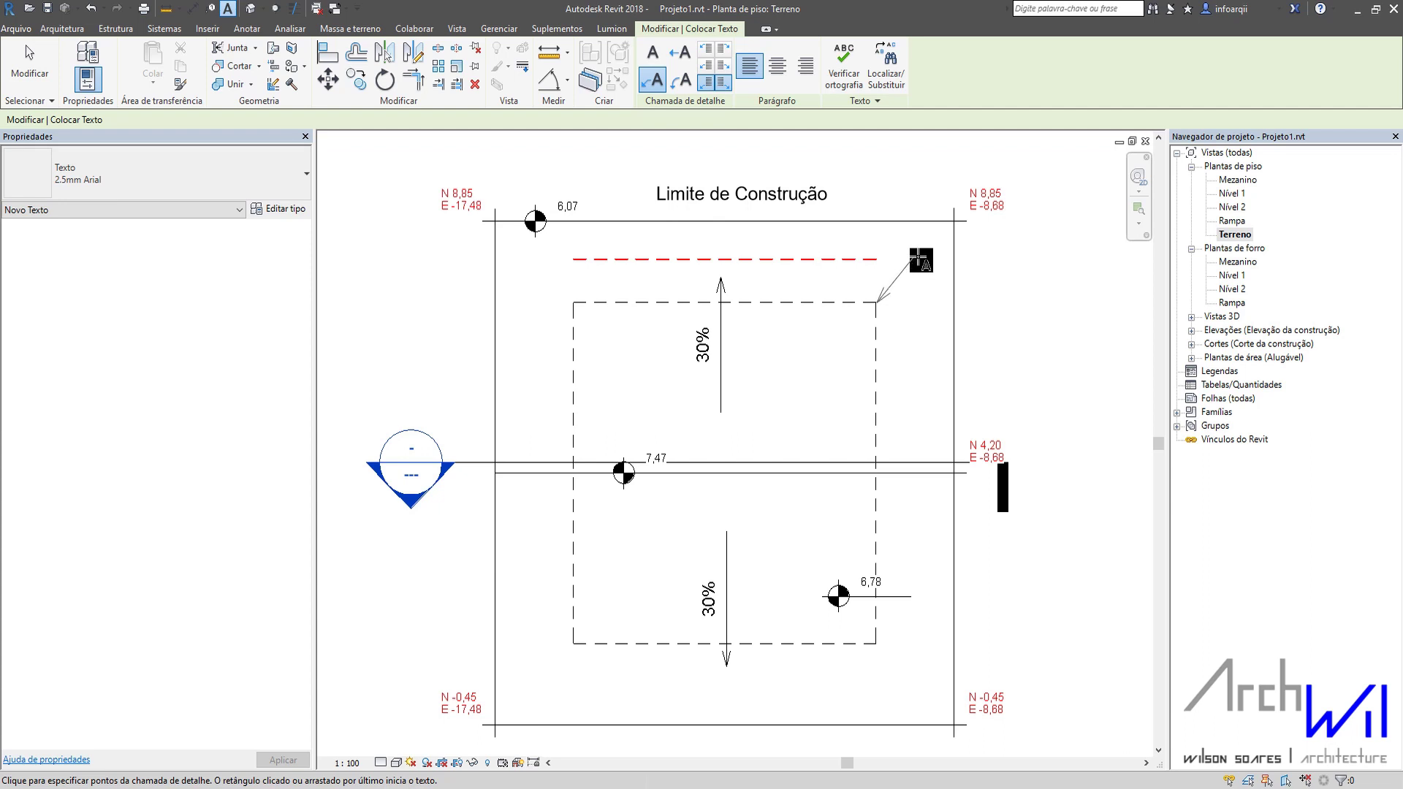
click(918, 257)
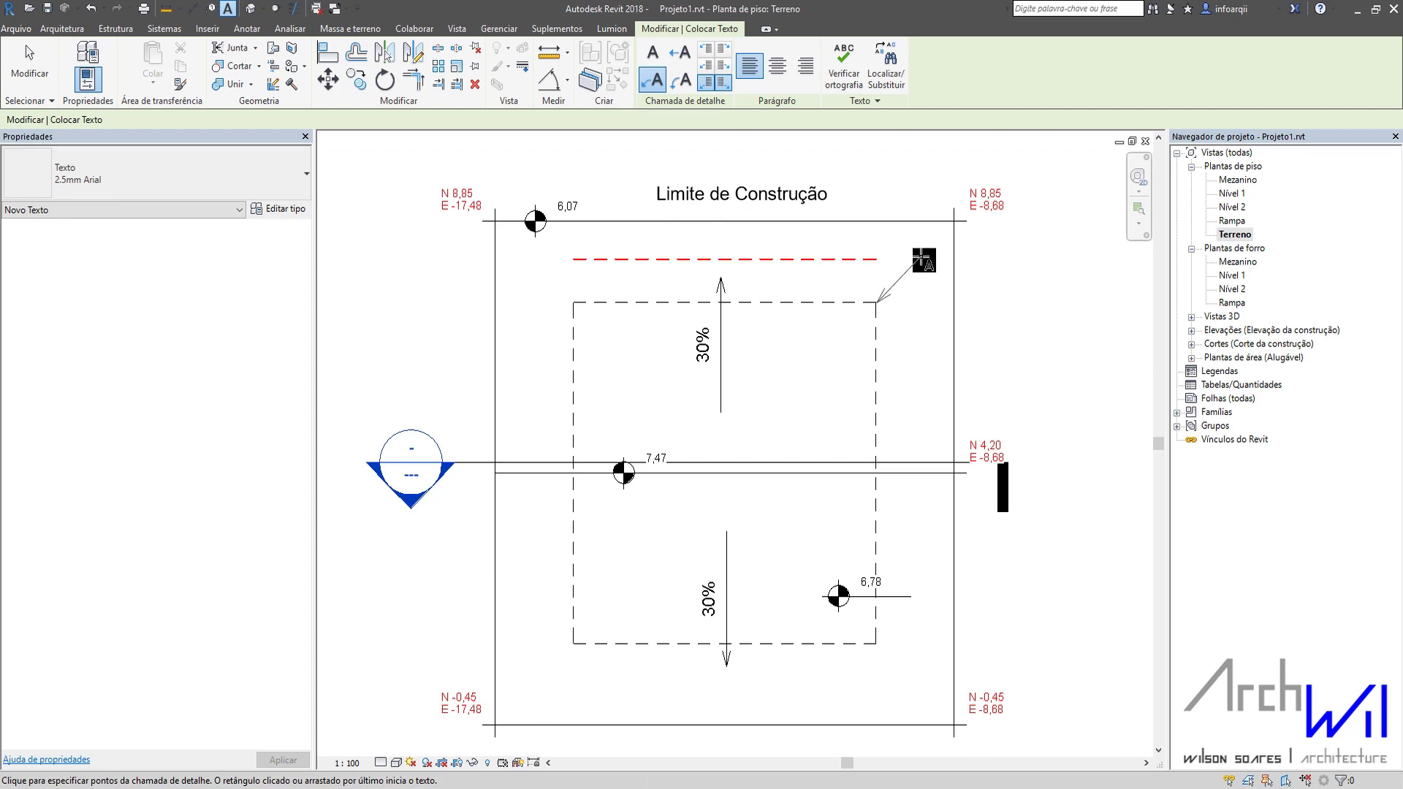
click(976, 256)
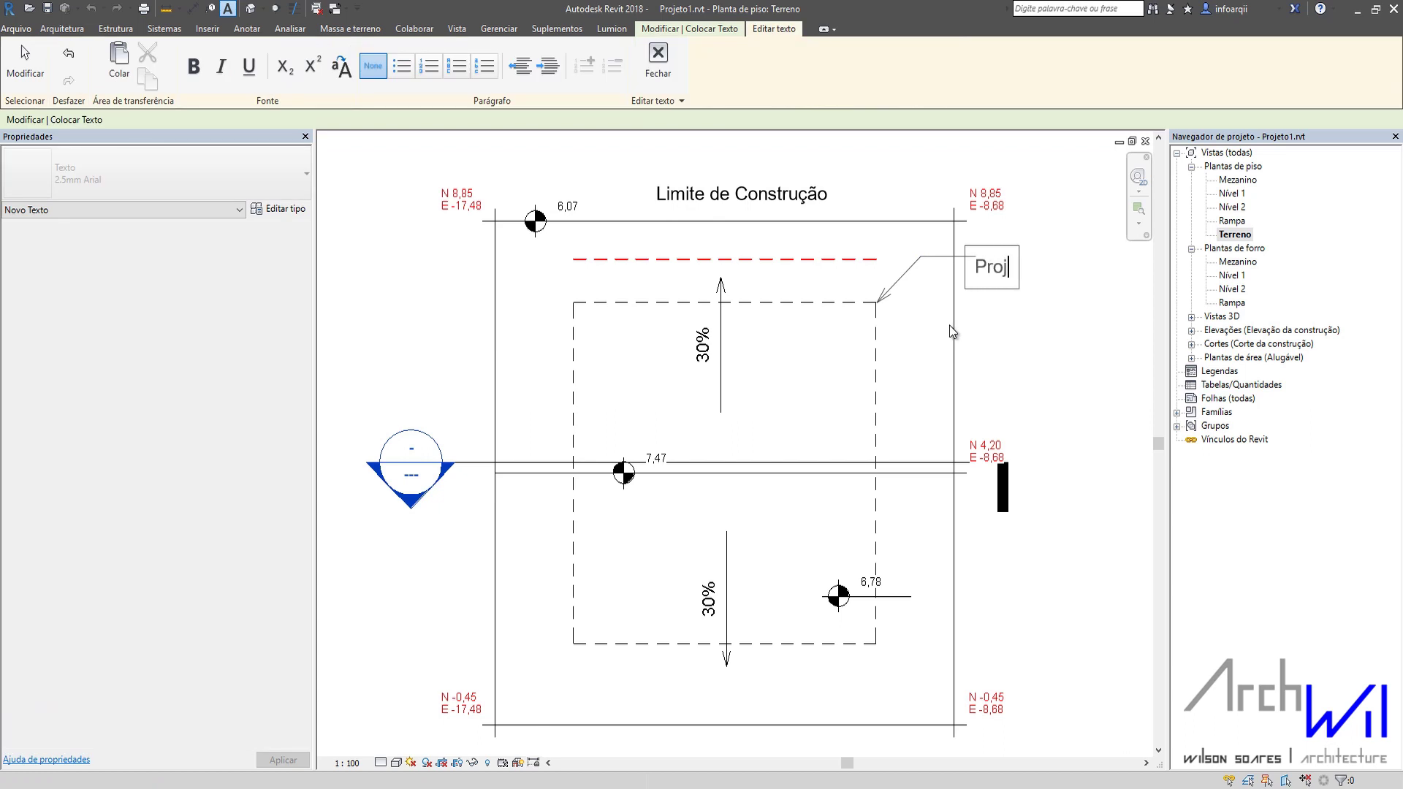
text(Projeção da Edif)
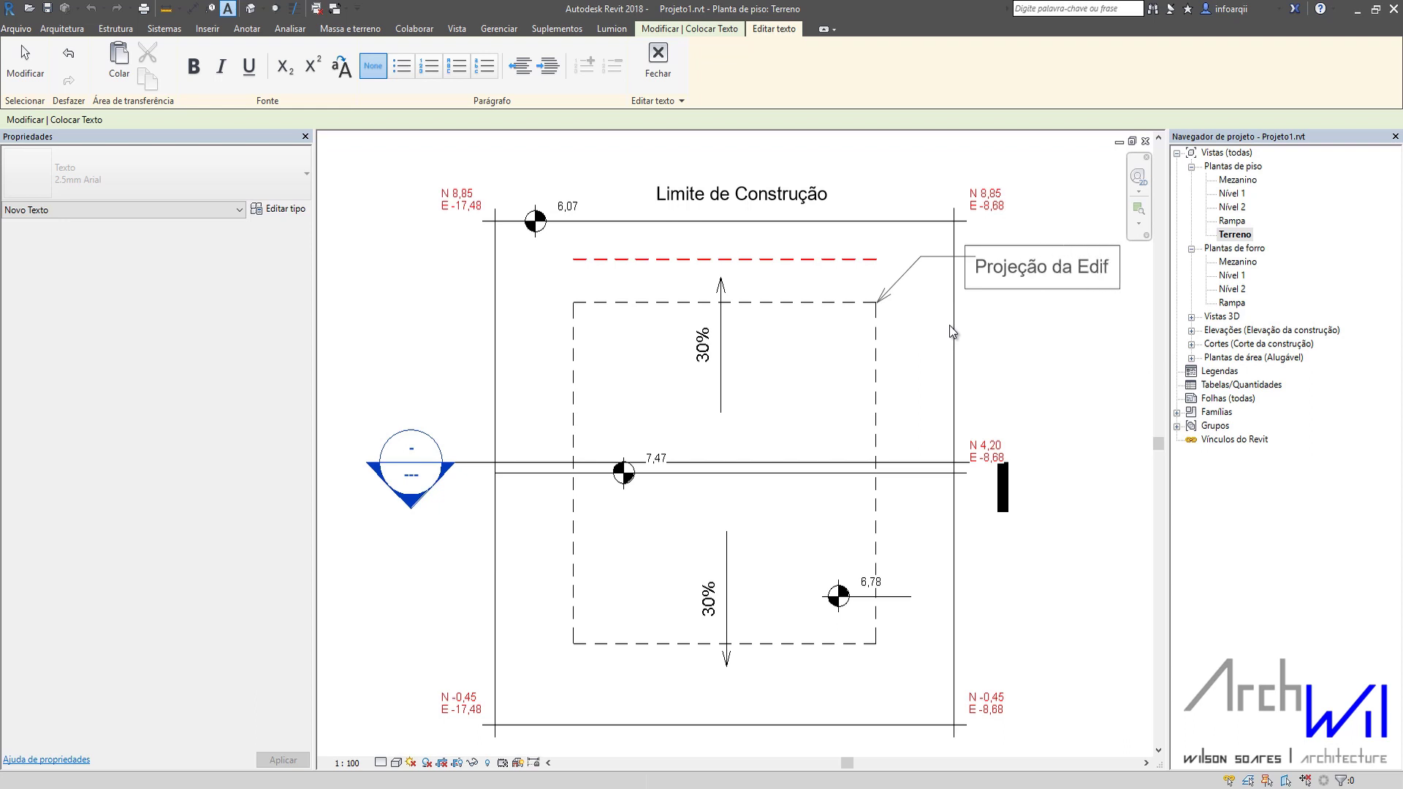
text(ão)
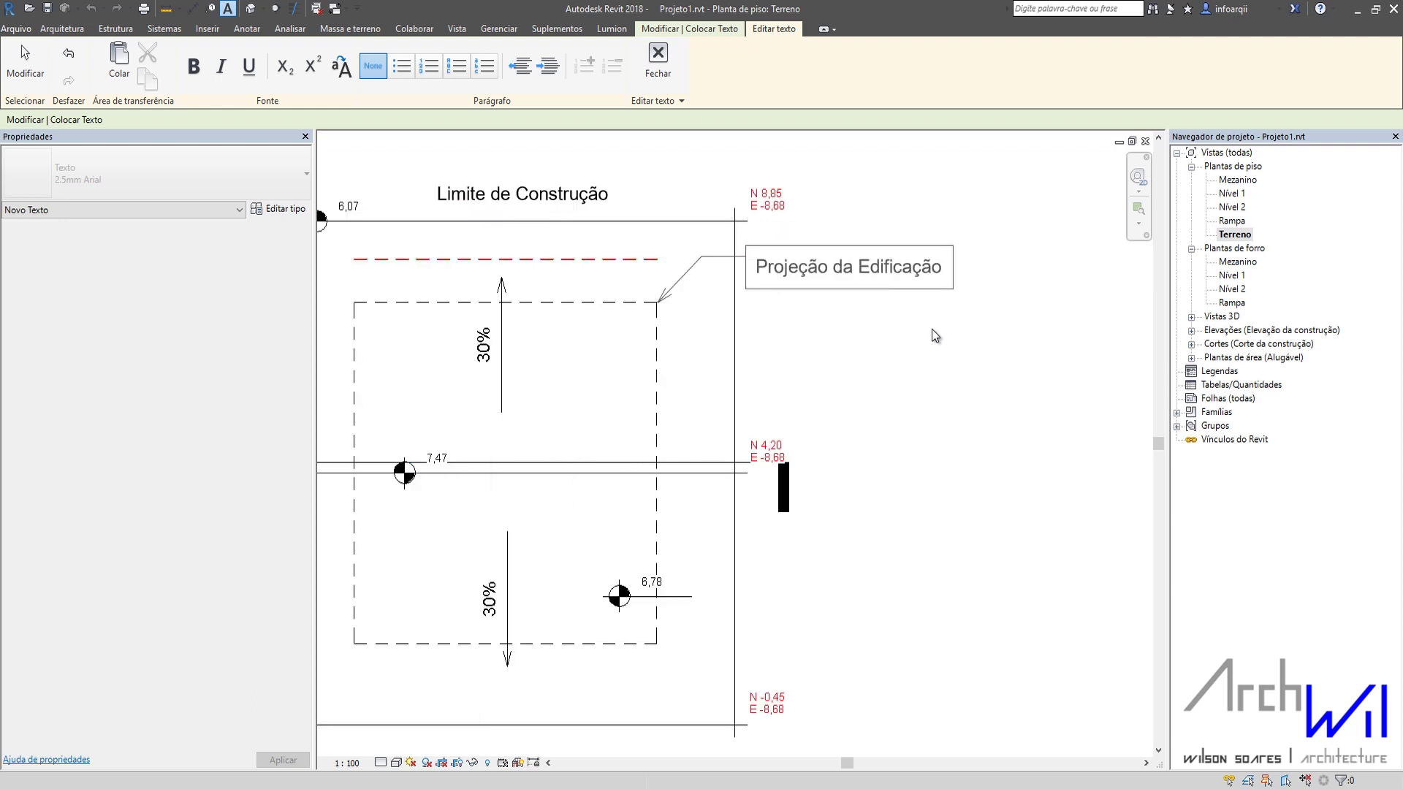
click(870, 351)
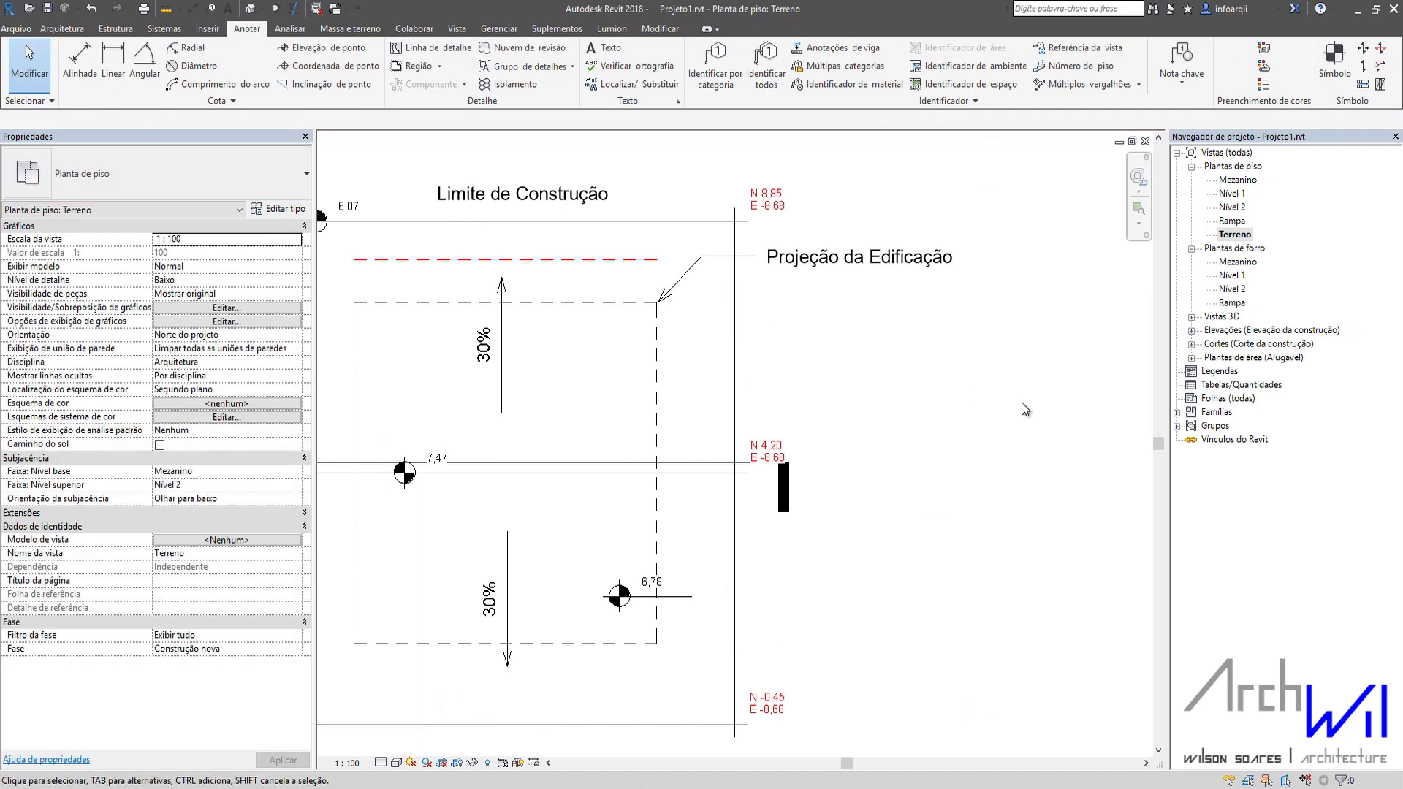
Examine the type properties of the 7mm Arial text, including its background options, without changing them
middle_drag(773, 317, 889, 407)
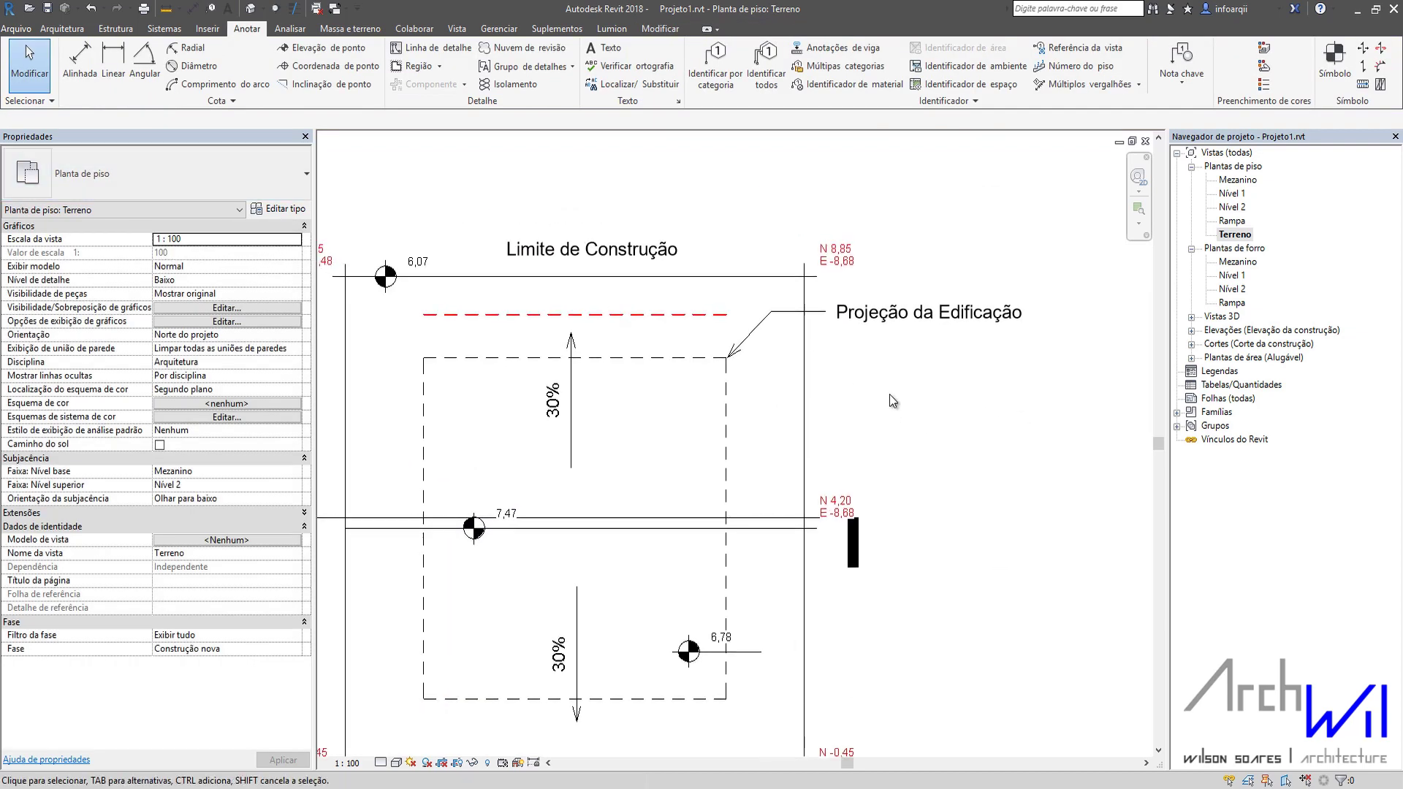
click(603, 48)
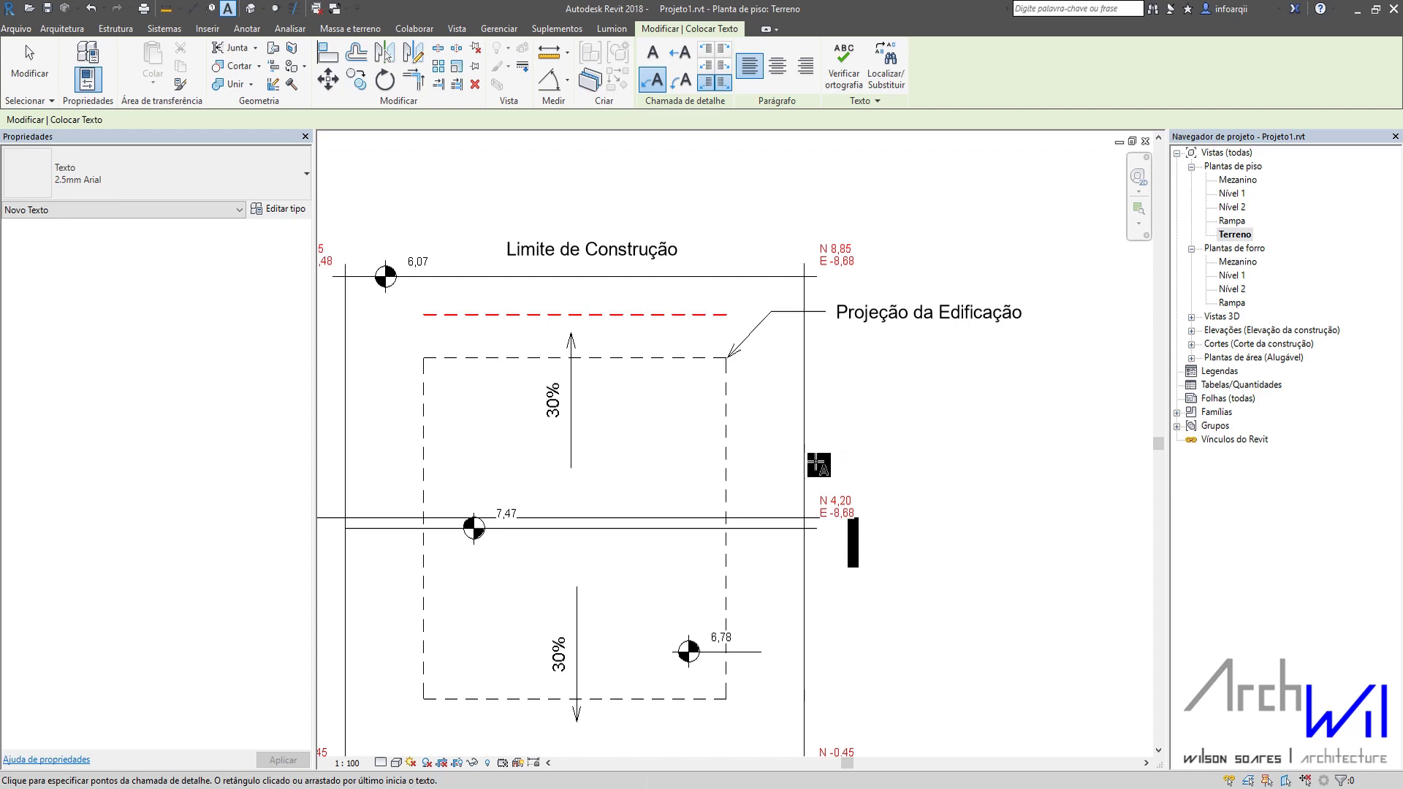
middle_drag(774, 422, 834, 363)
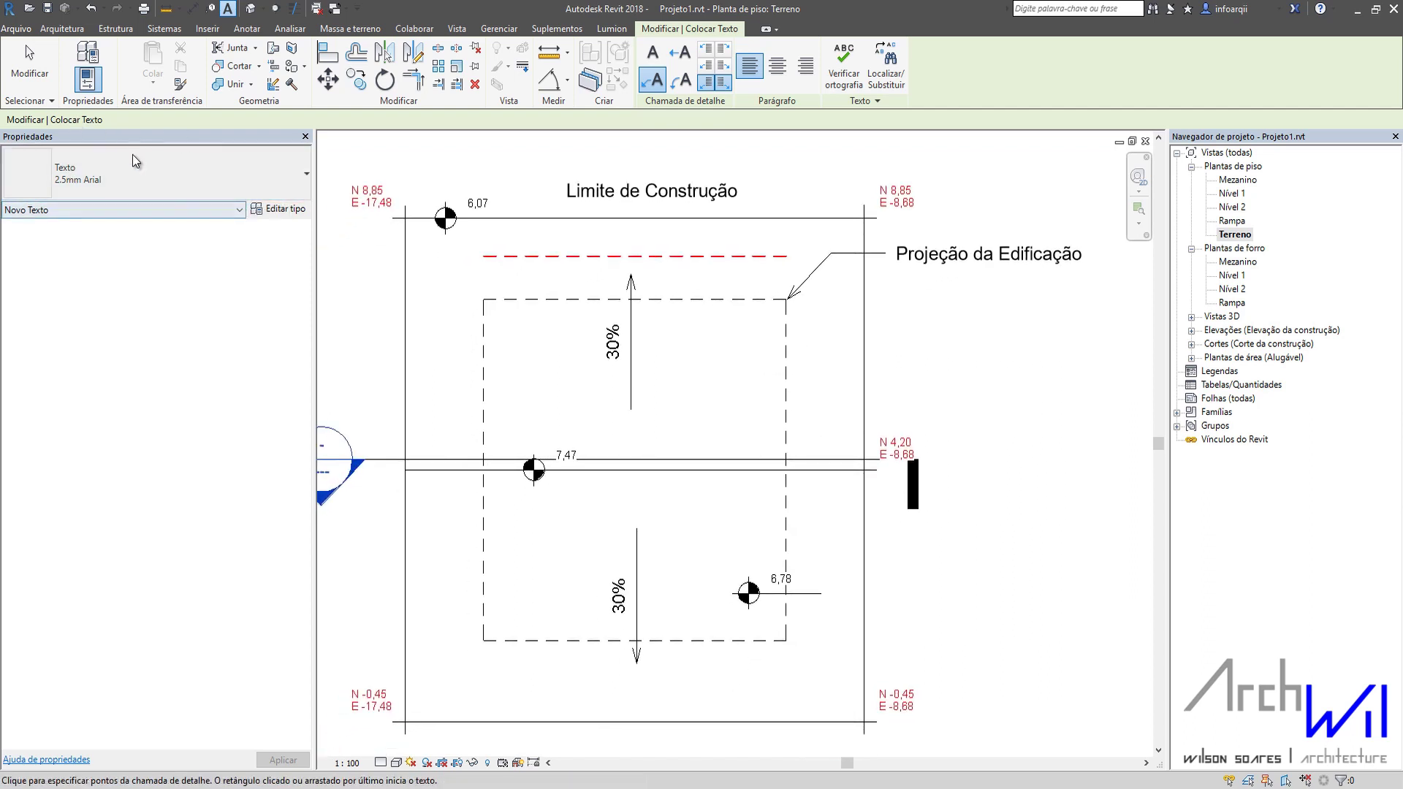
click(203, 183)
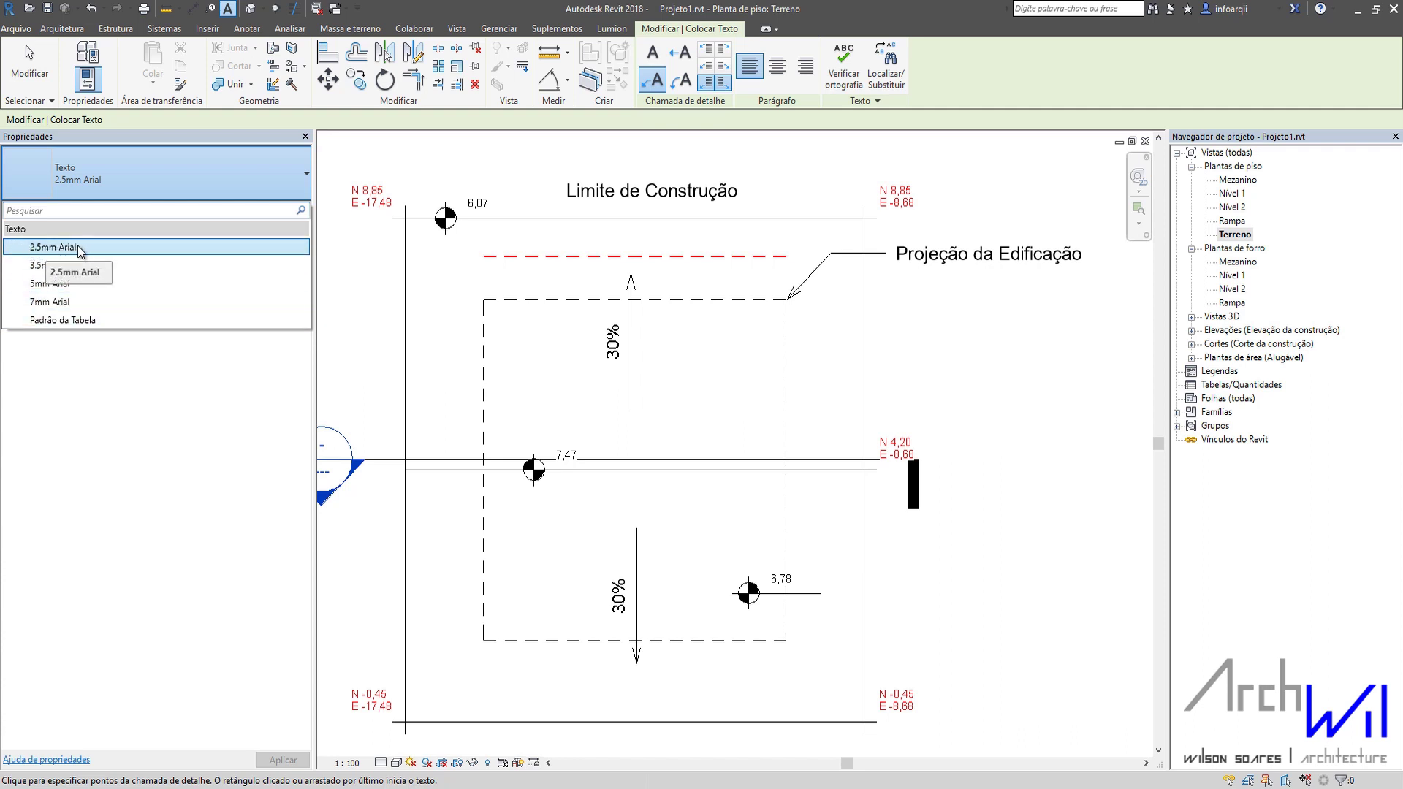
click(256, 303)
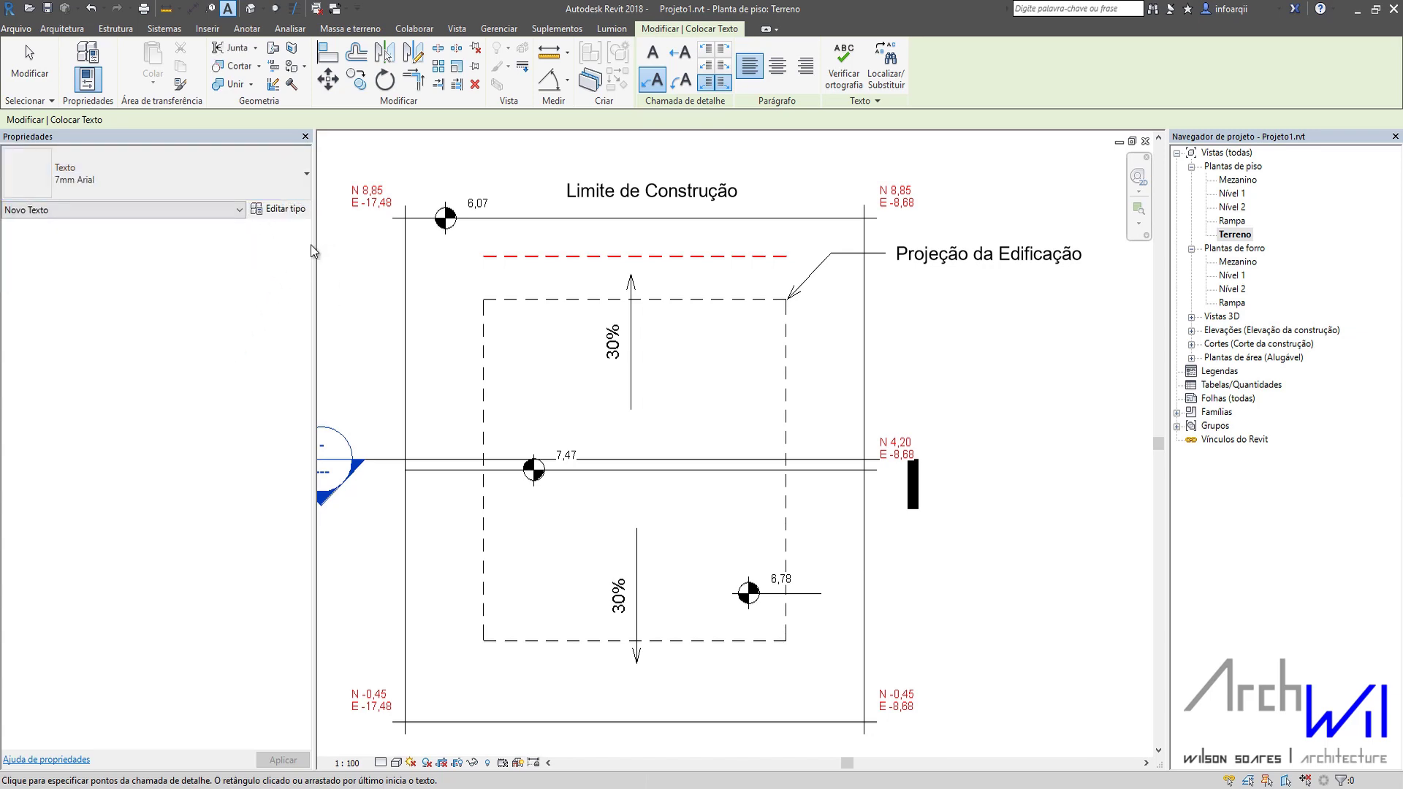
click(277, 209)
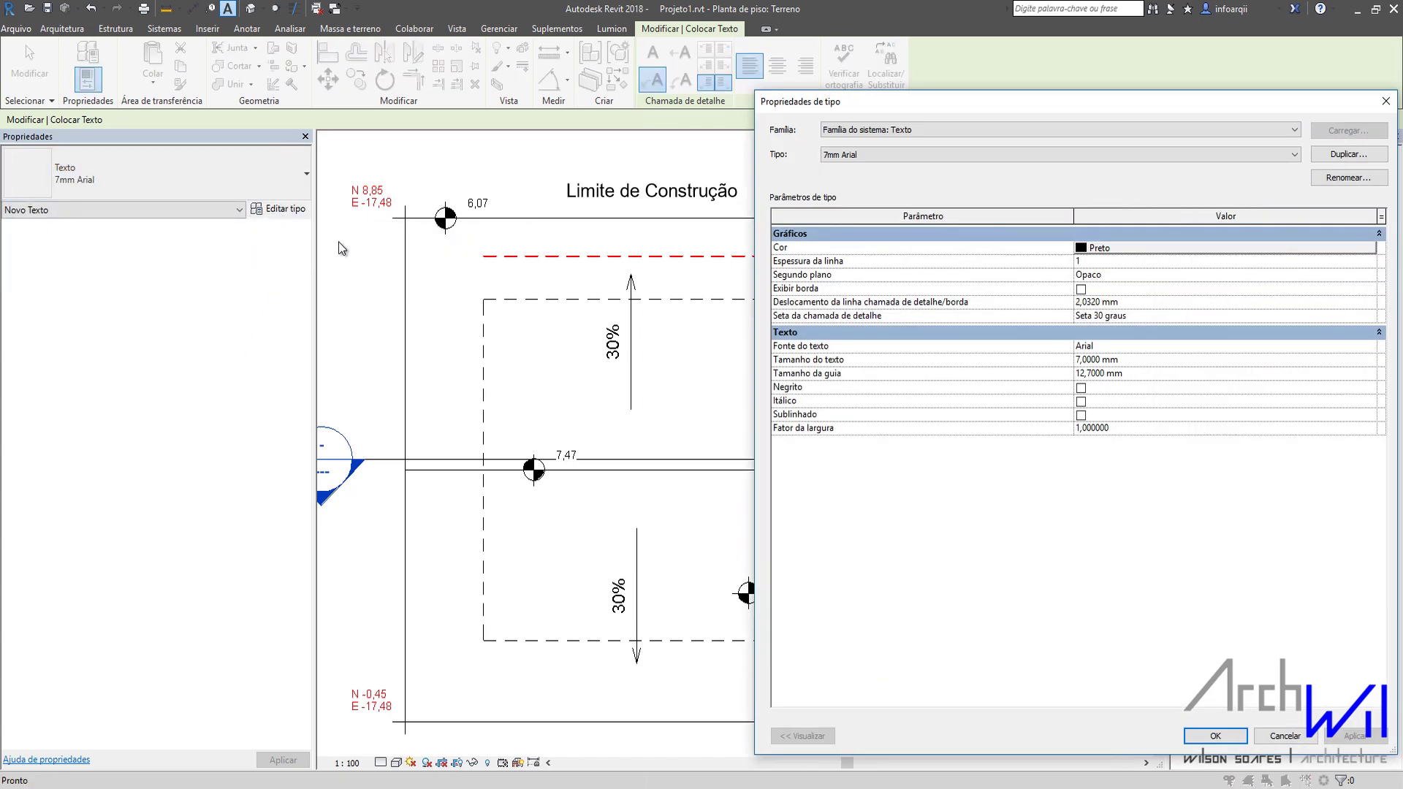
drag(1072, 105, 977, 112)
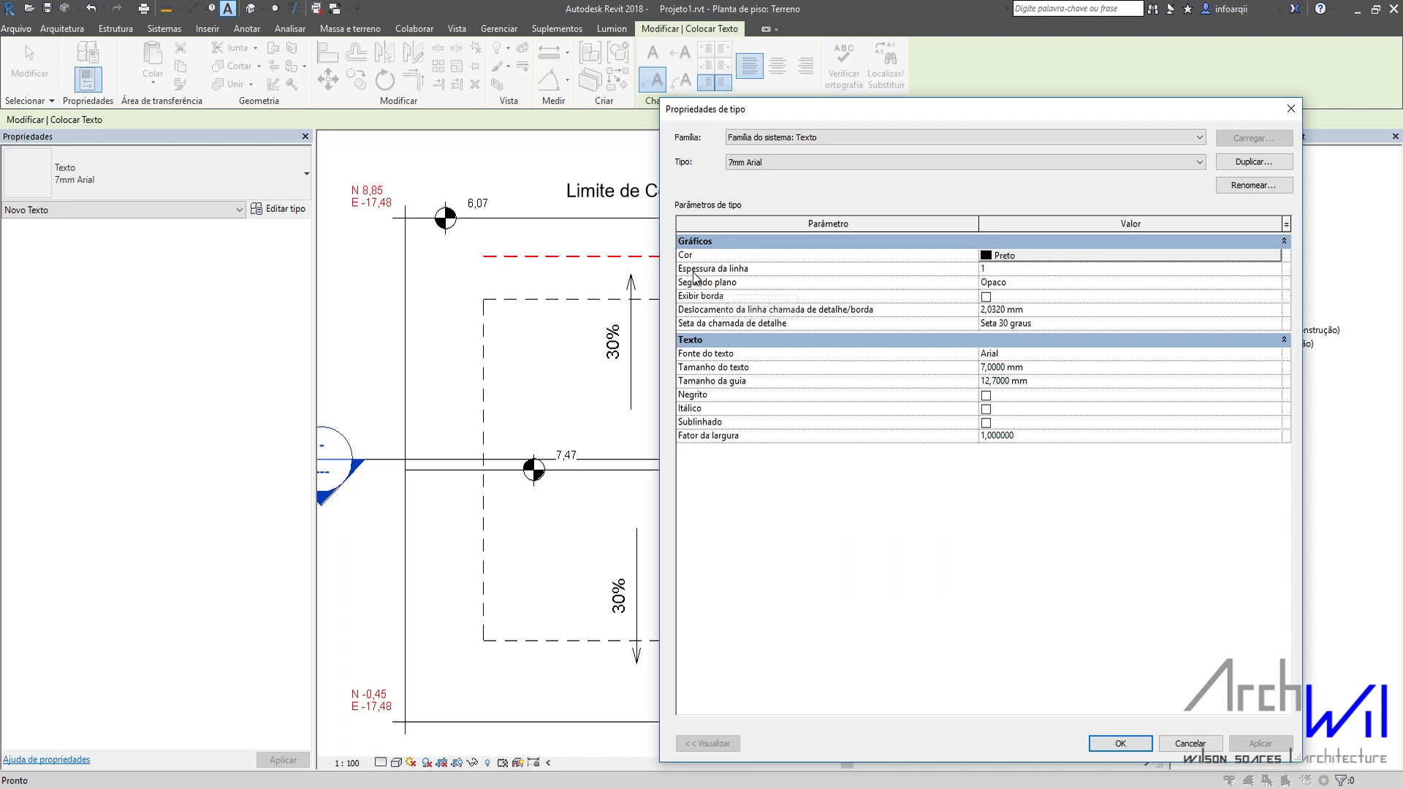
click(1032, 284)
click(1275, 284)
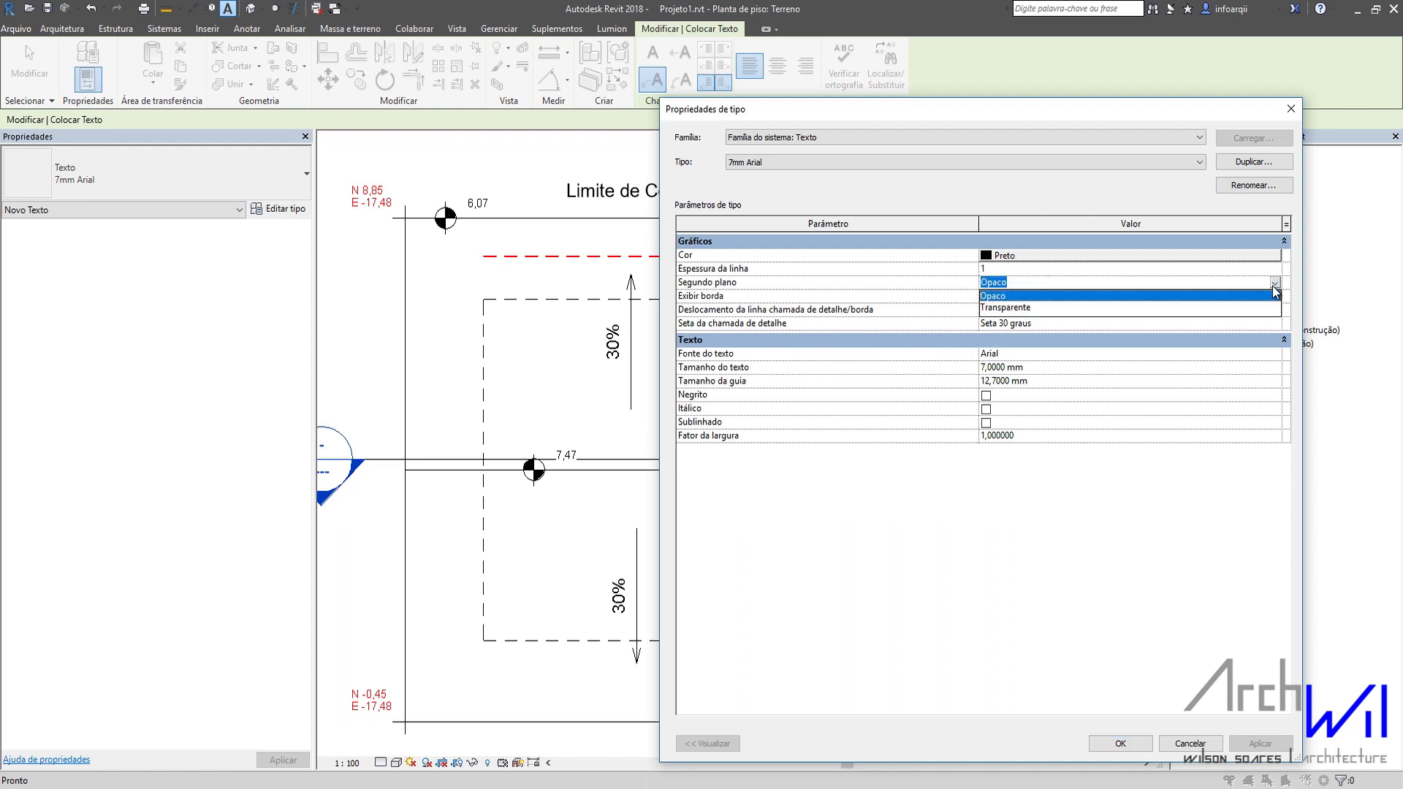
click(1275, 284)
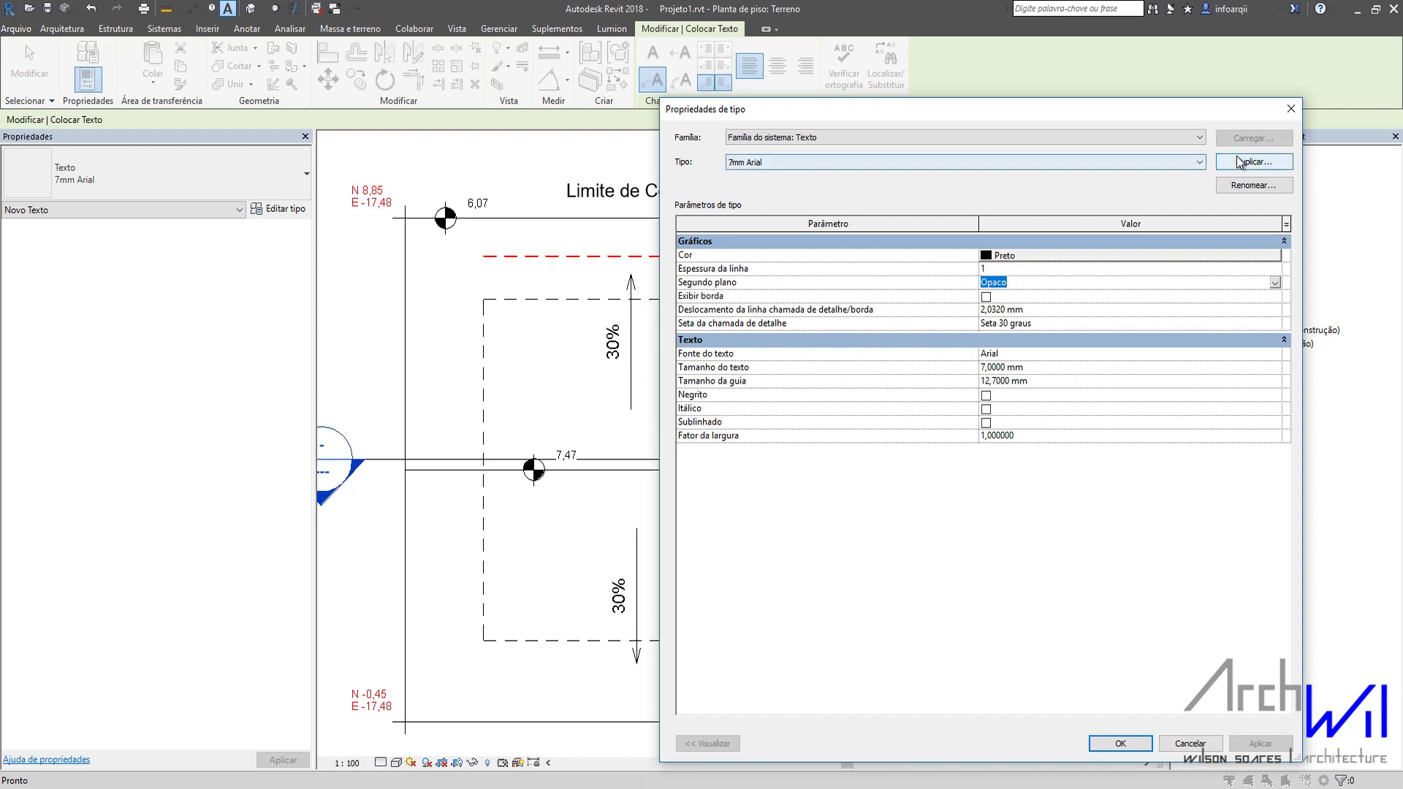
click(1291, 108)
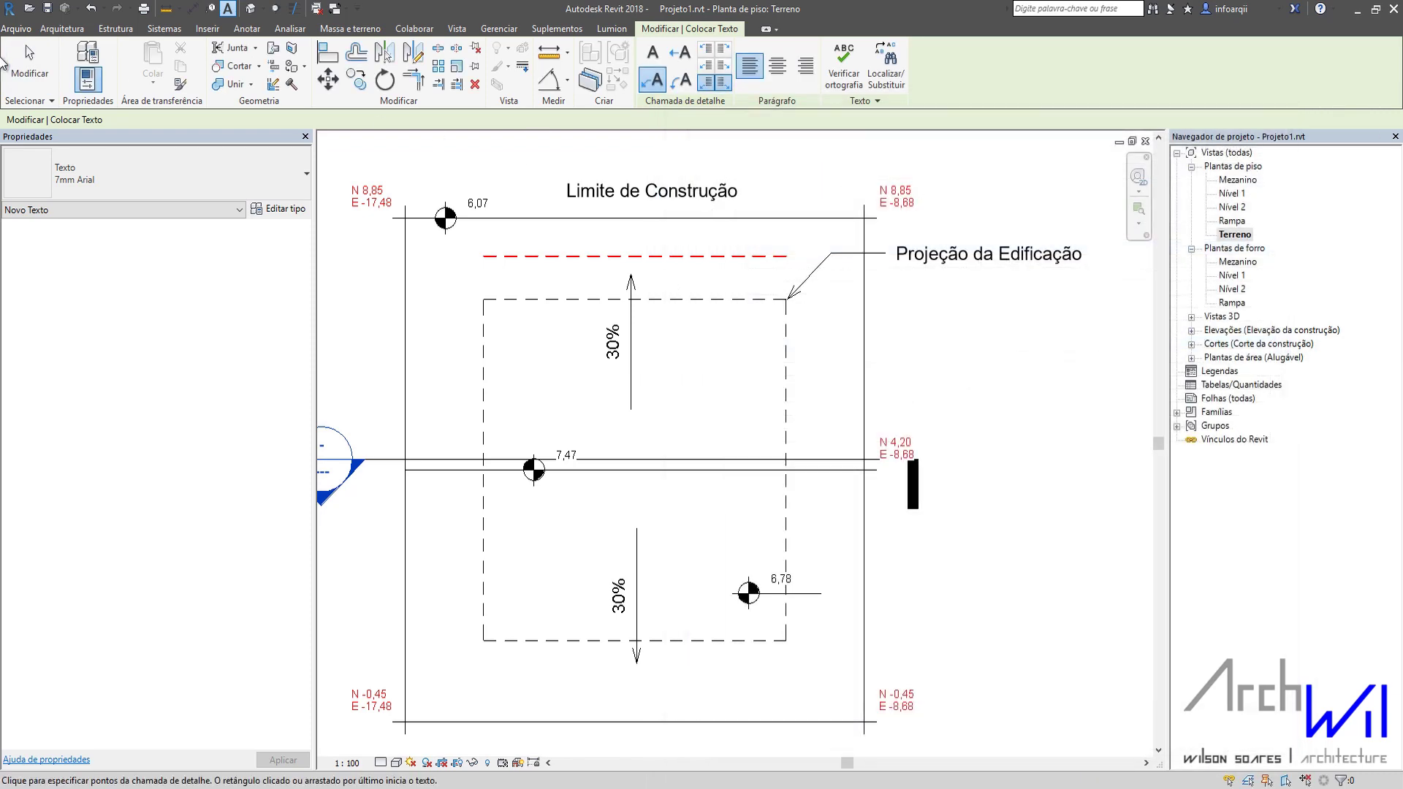
key(Escape)
Move the "Limite de Construção" note down onto the upper site boundary line so its text is centred on the line
click(643, 181)
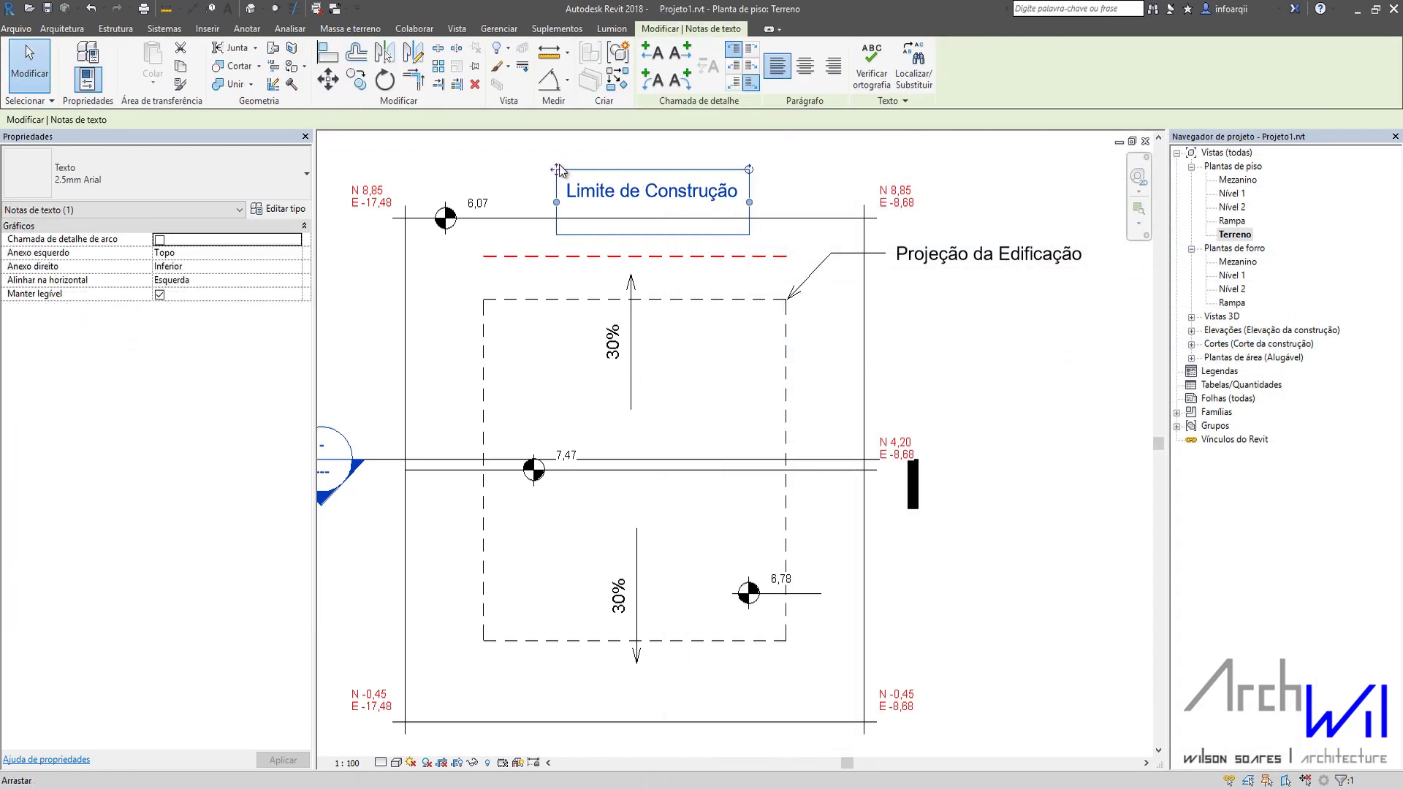
drag(556, 170, 565, 190)
click(513, 173)
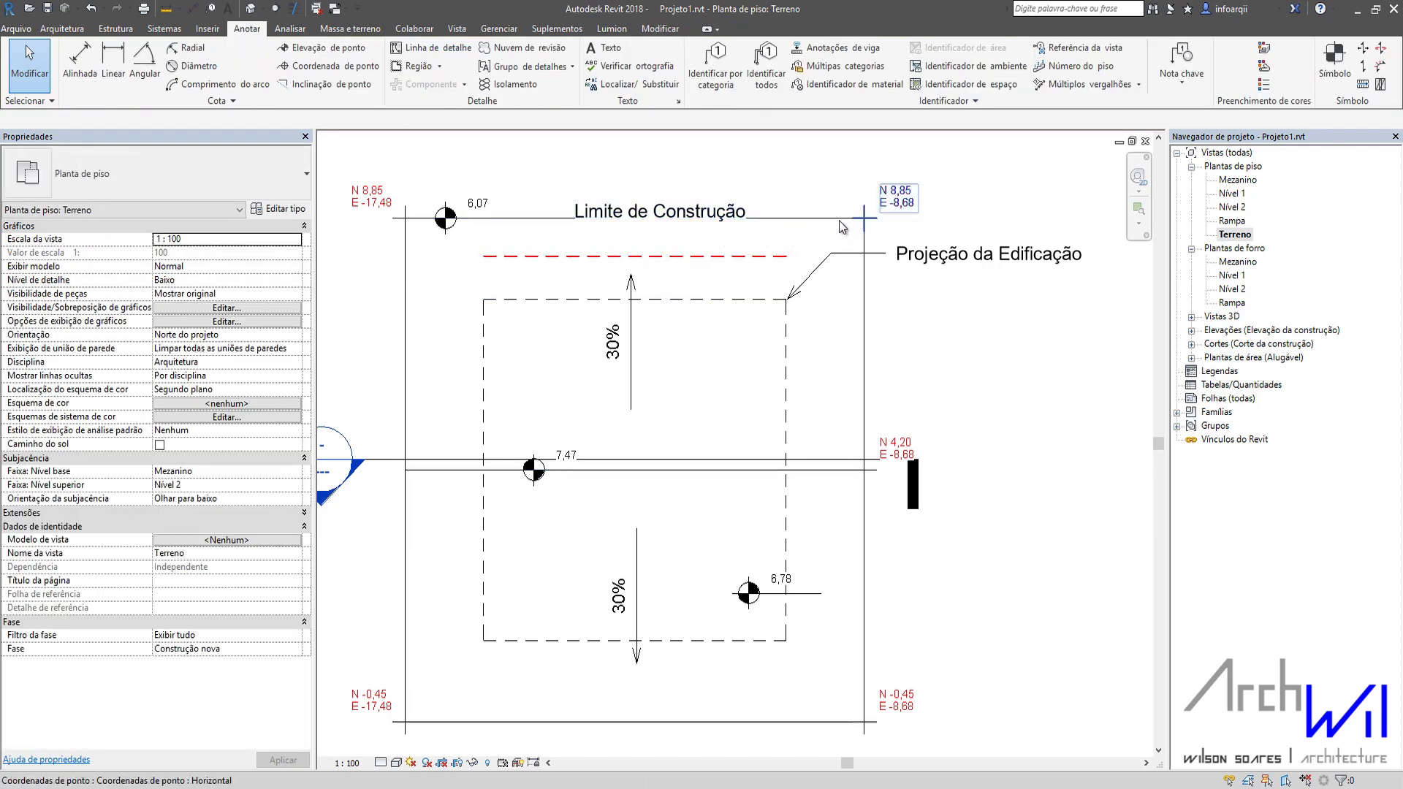
double_click(569, 206)
click(558, 199)
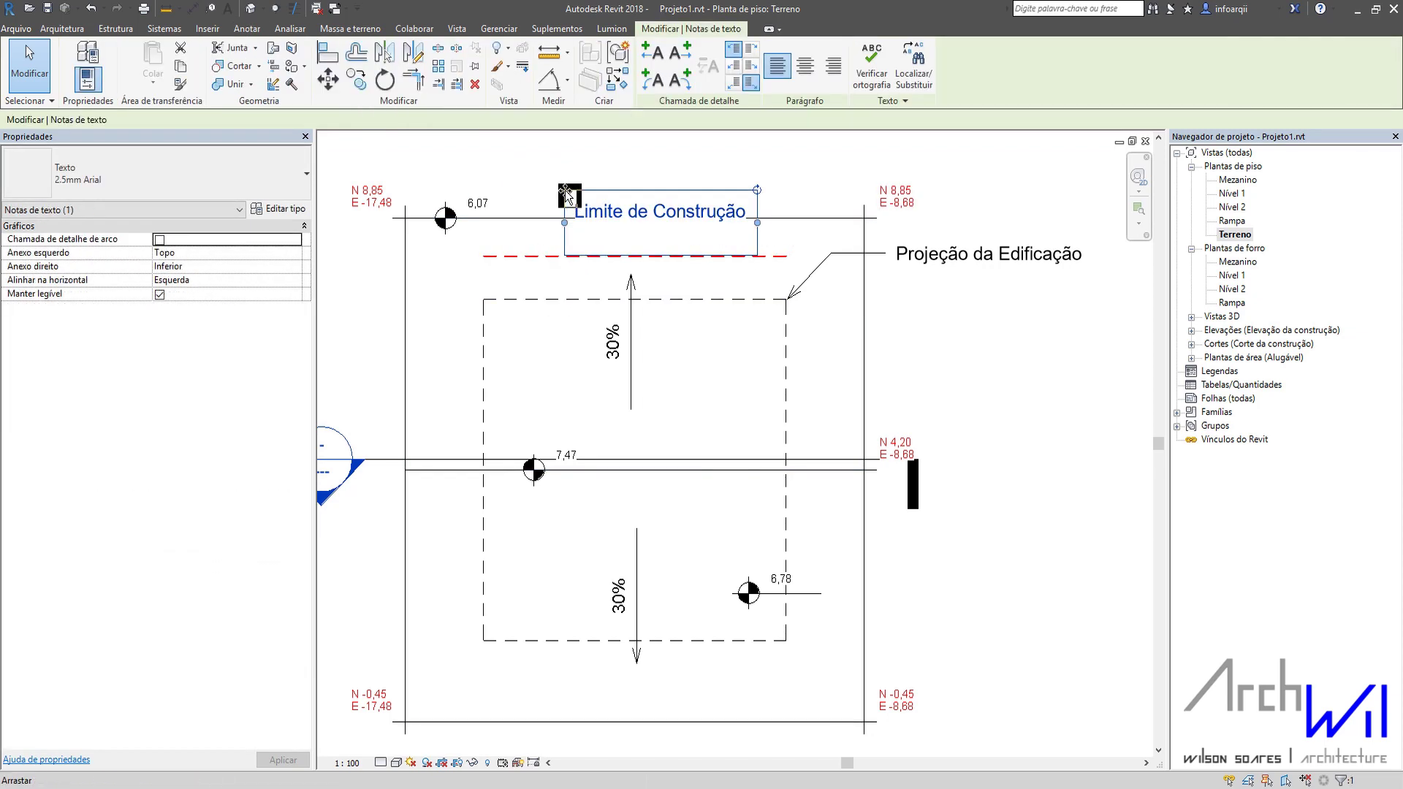
mouse_move(564, 191)
mouse_down()
mouse_move(573, 198)
mouse_move(560, 199)
mouse_up()
click(516, 174)
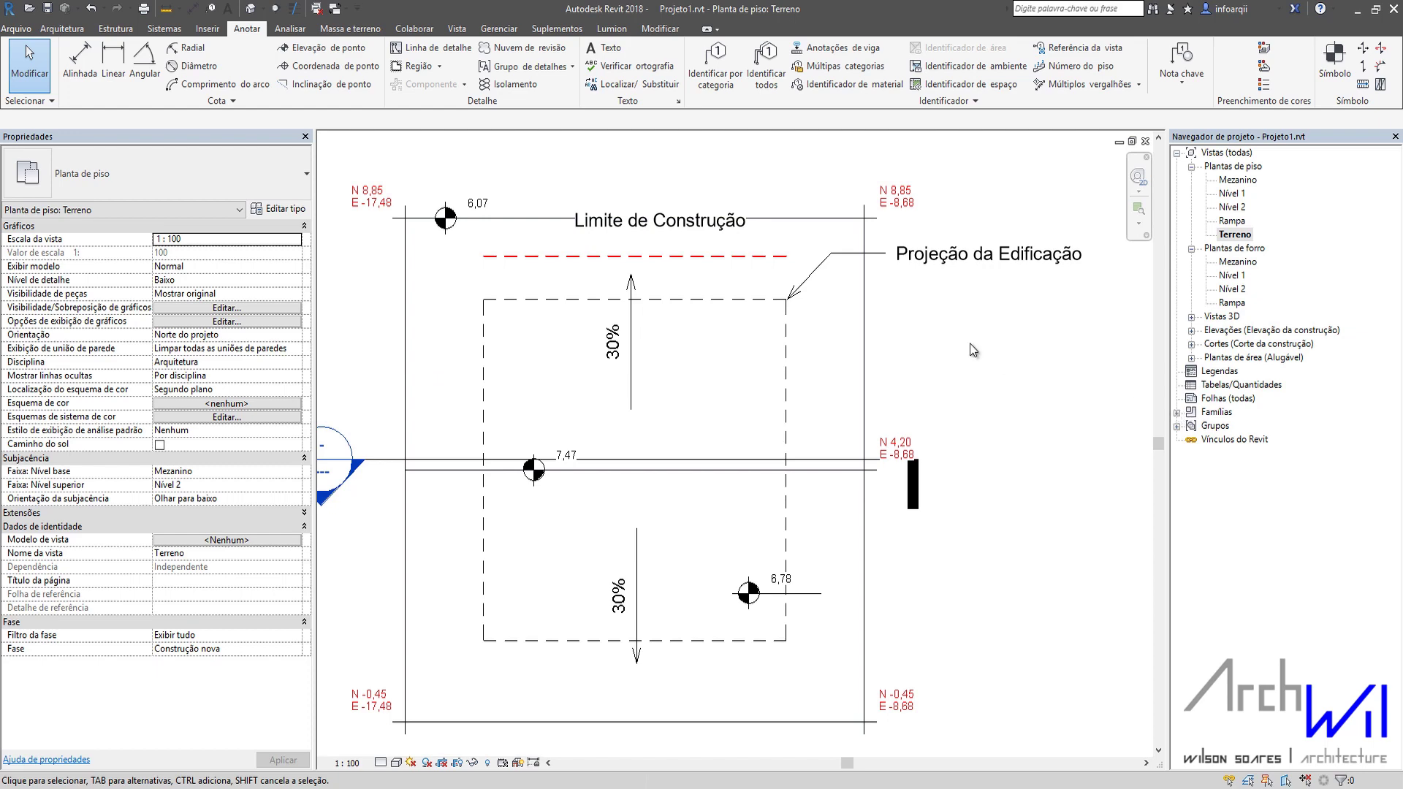
Set the background of the "Limite de Construção" note's 2.5mm Arial text type to Transparente
click(678, 220)
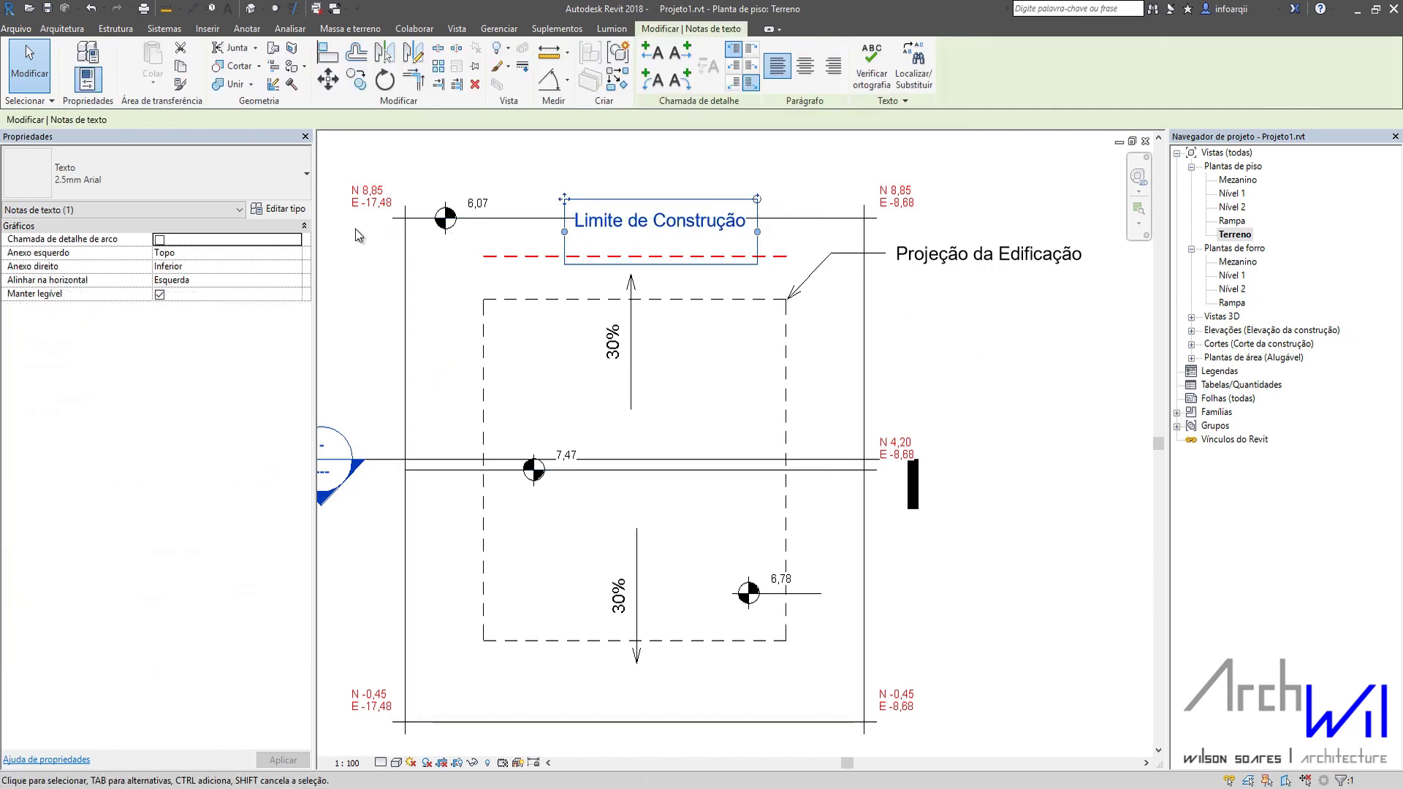
click(279, 209)
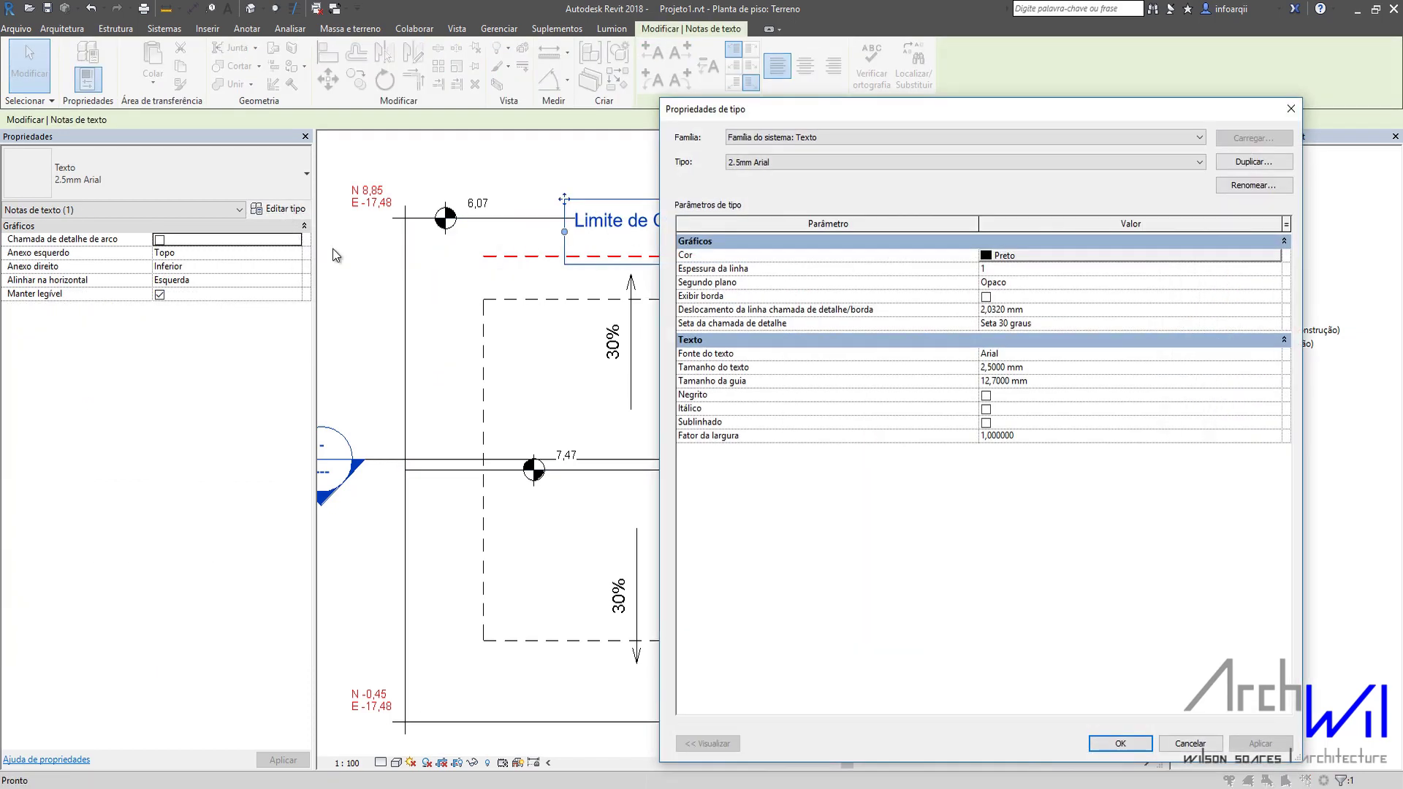
click(1275, 283)
click(1038, 307)
click(1118, 743)
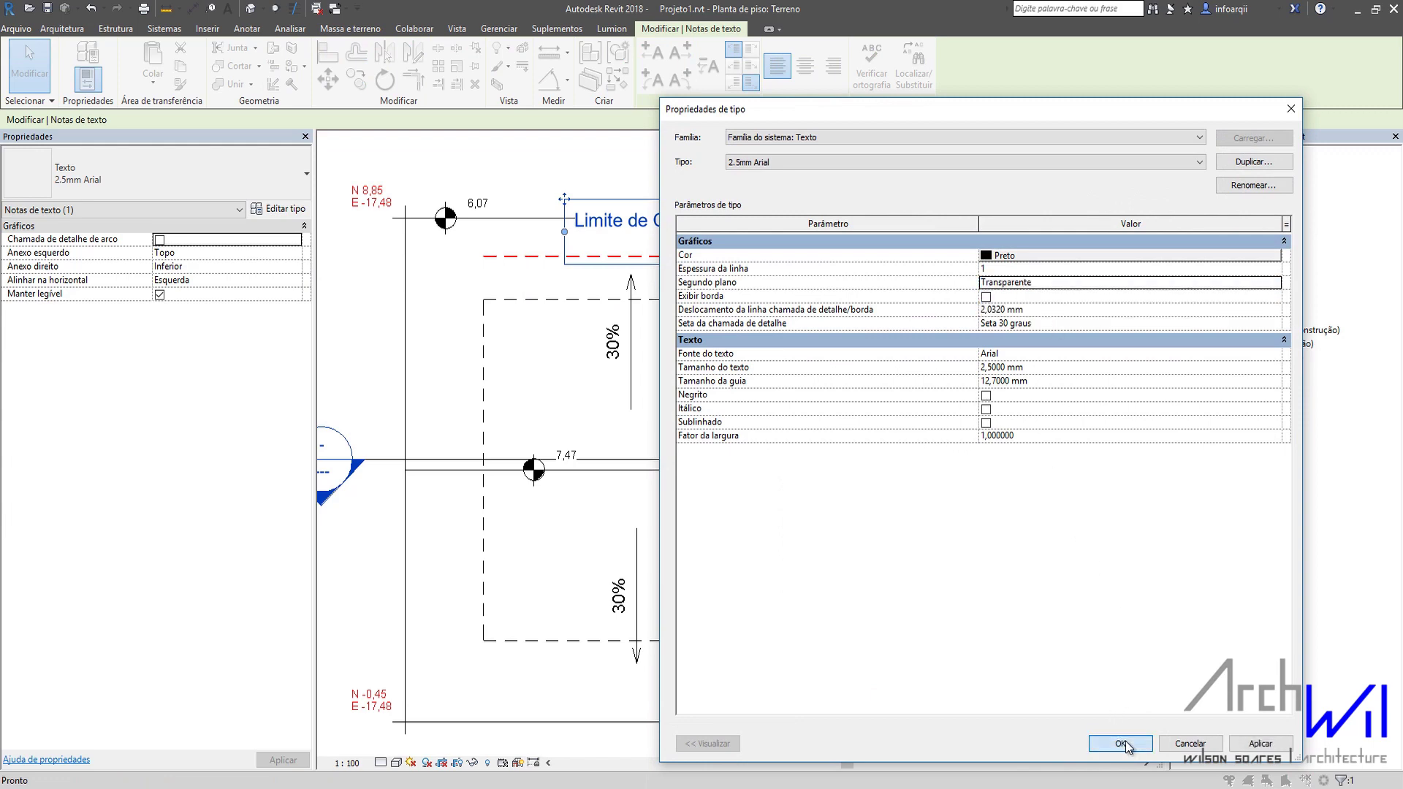
click(985, 385)
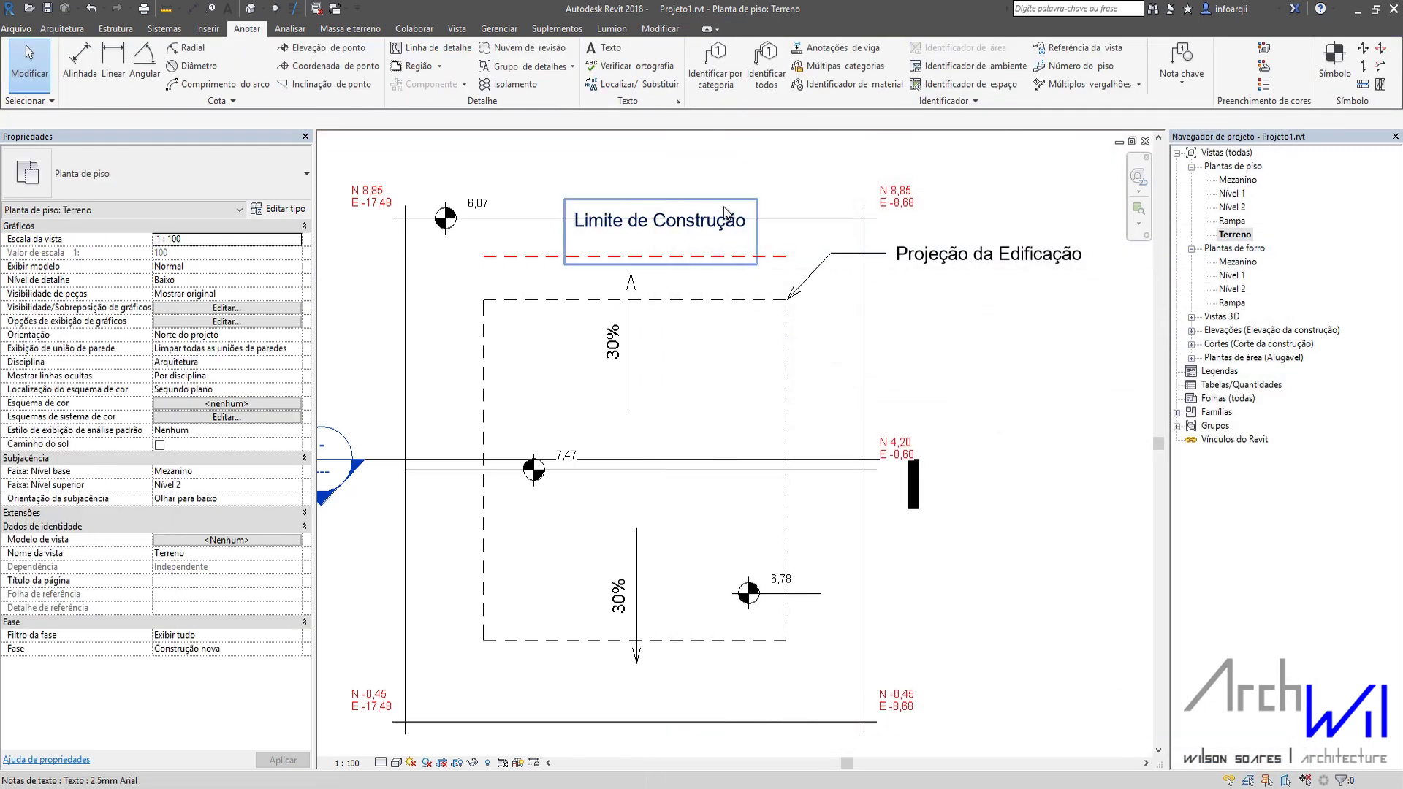
Set the 2.5mm Arial text type's background to Opaco and turn on its border display
click(684, 231)
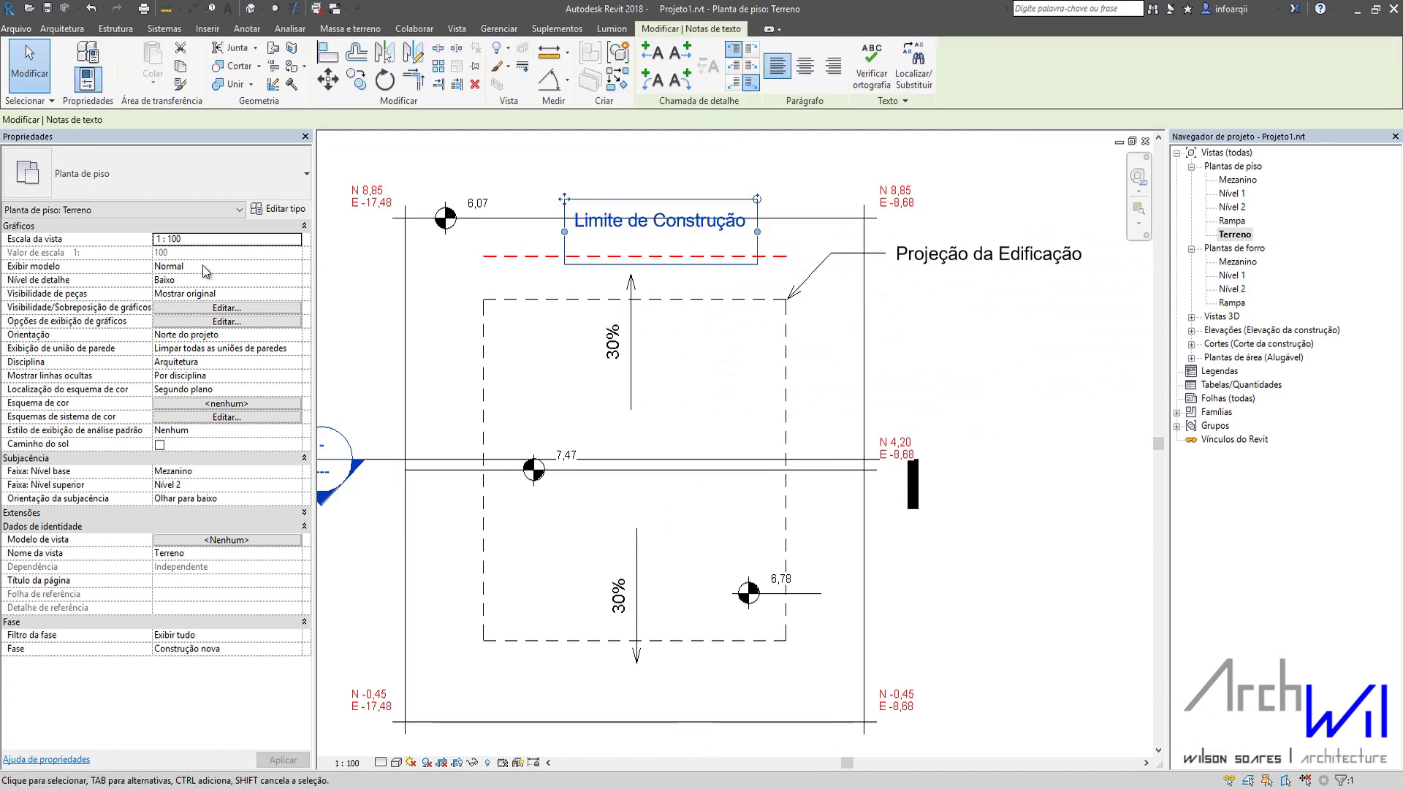
click(277, 209)
click(1059, 285)
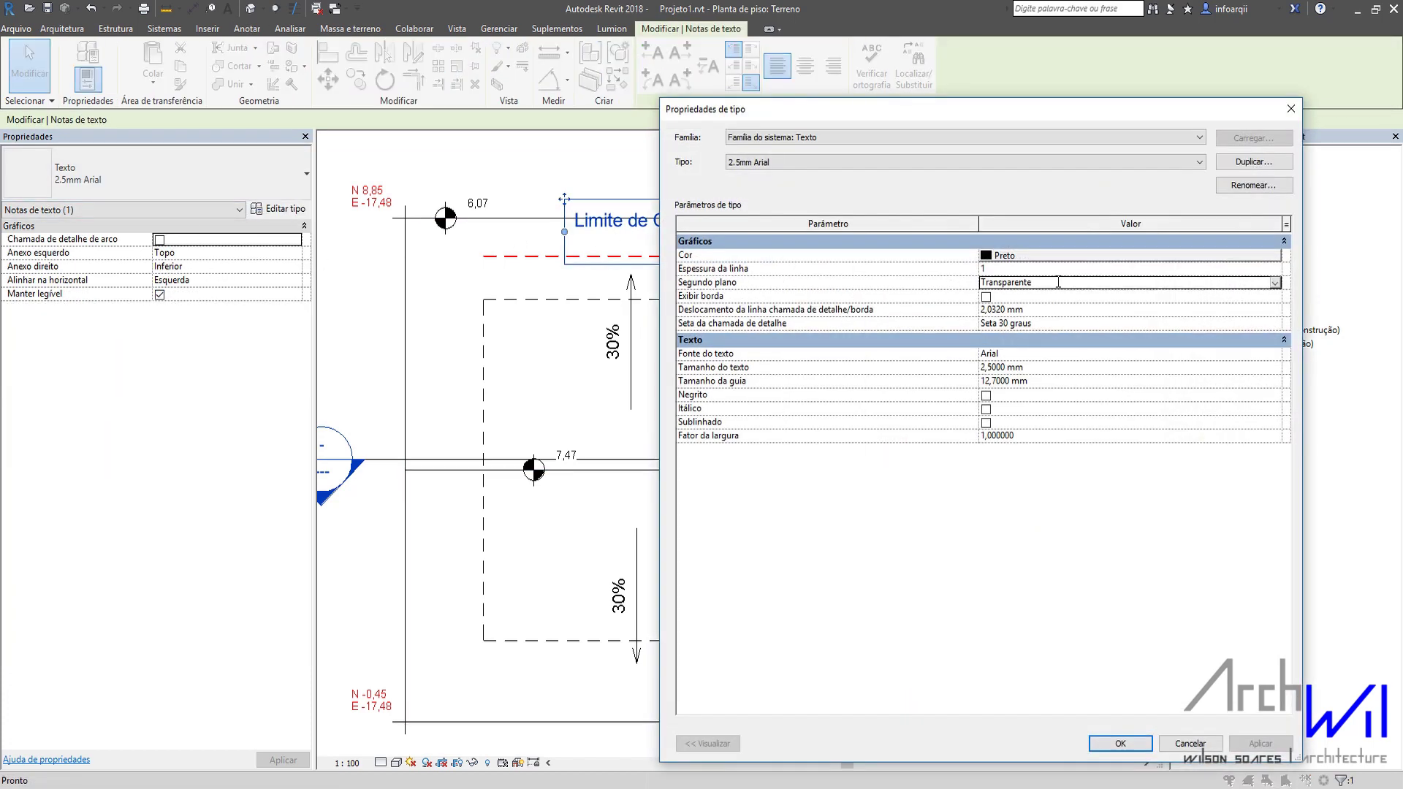
click(1274, 282)
click(1053, 306)
click(1050, 297)
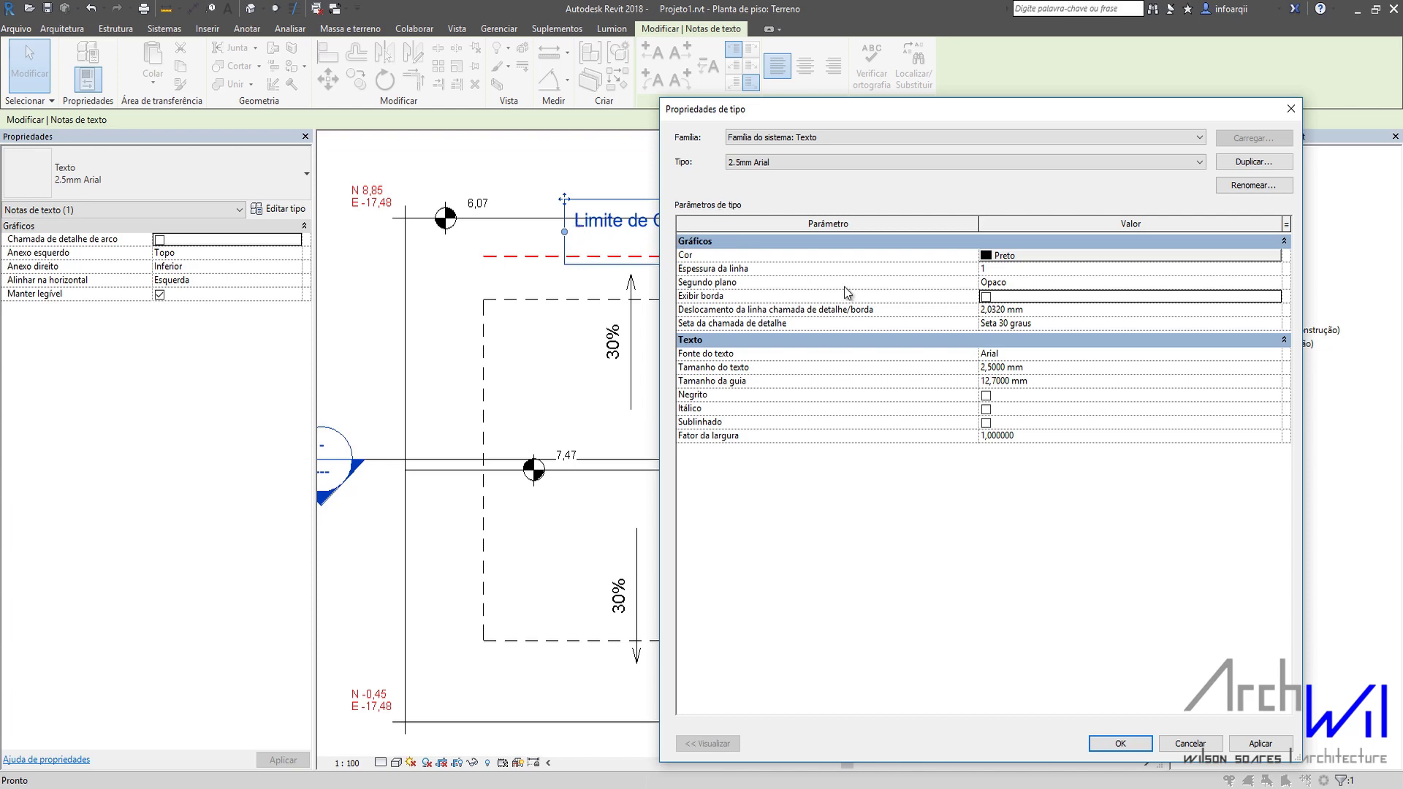
click(986, 297)
click(1250, 743)
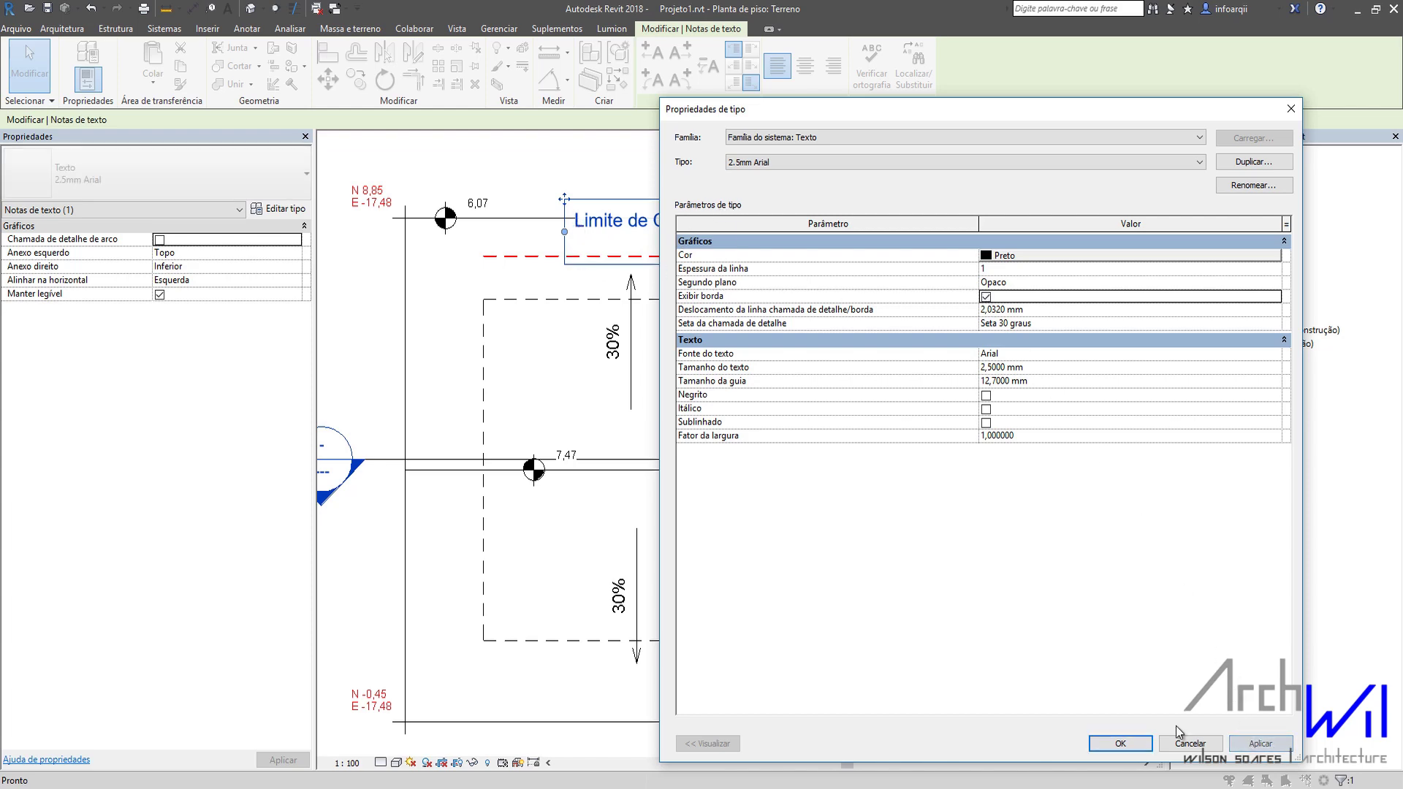
click(1120, 743)
click(915, 164)
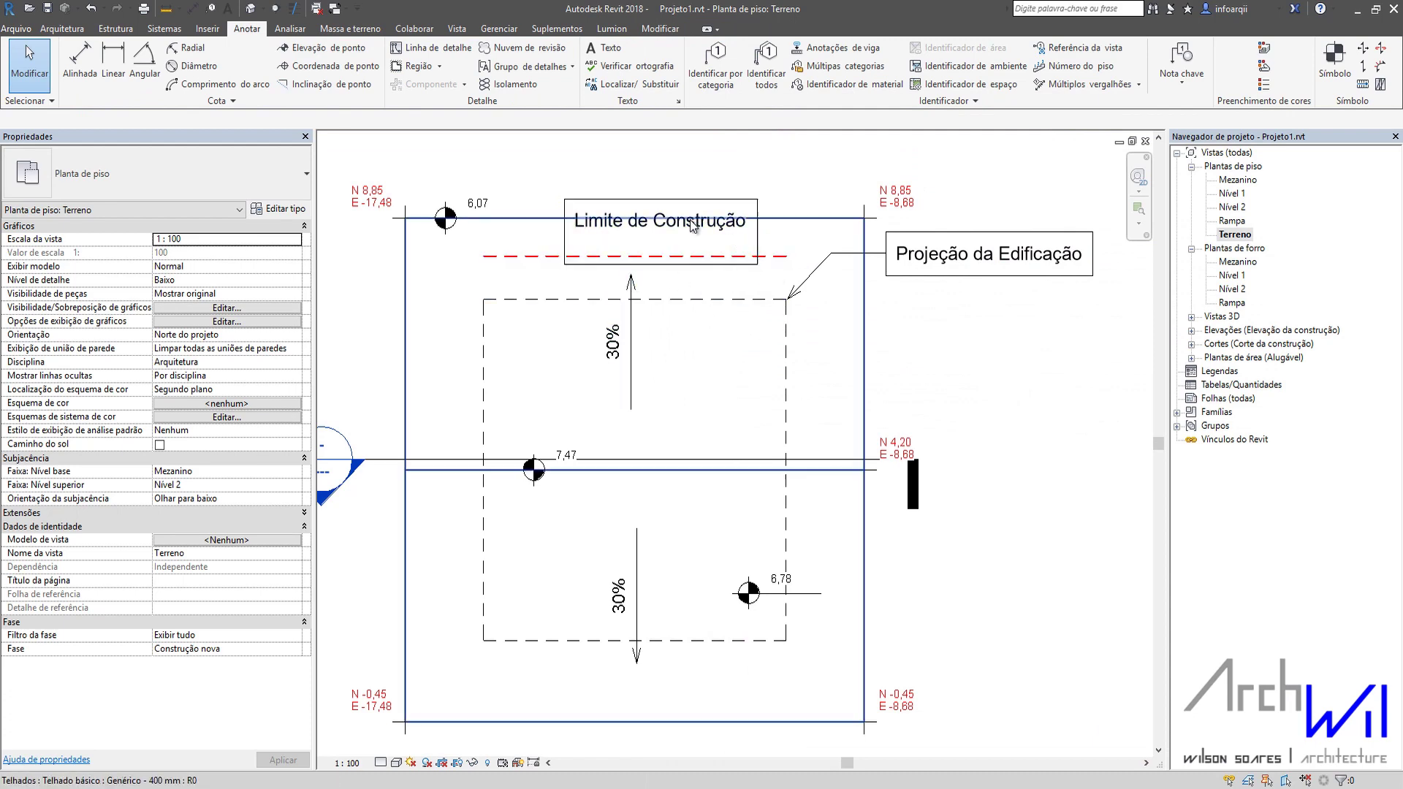
Remove the empty second line from the "Limite de Construção" note so its border fits a single line of text
click(712, 222)
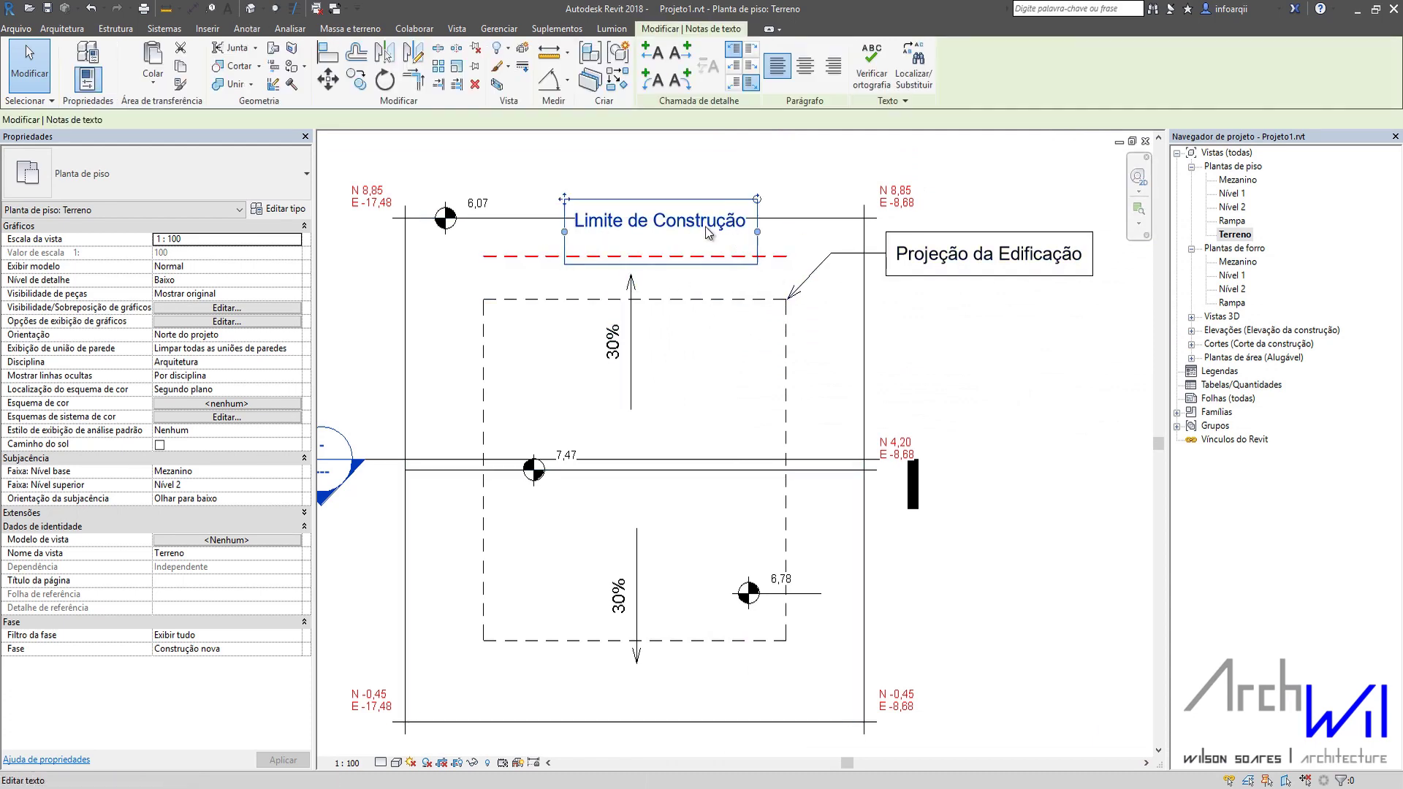
click(634, 253)
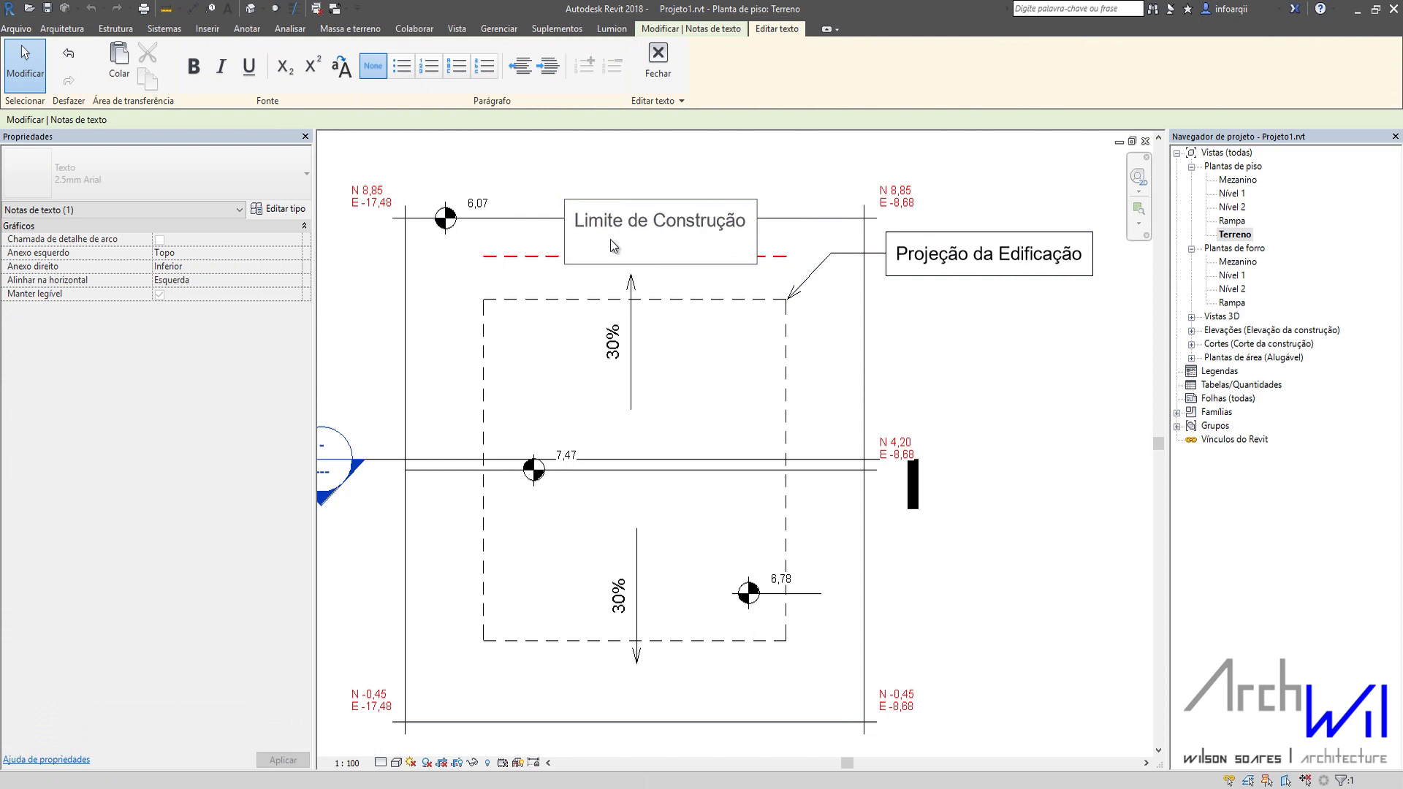
key(BackSpace)
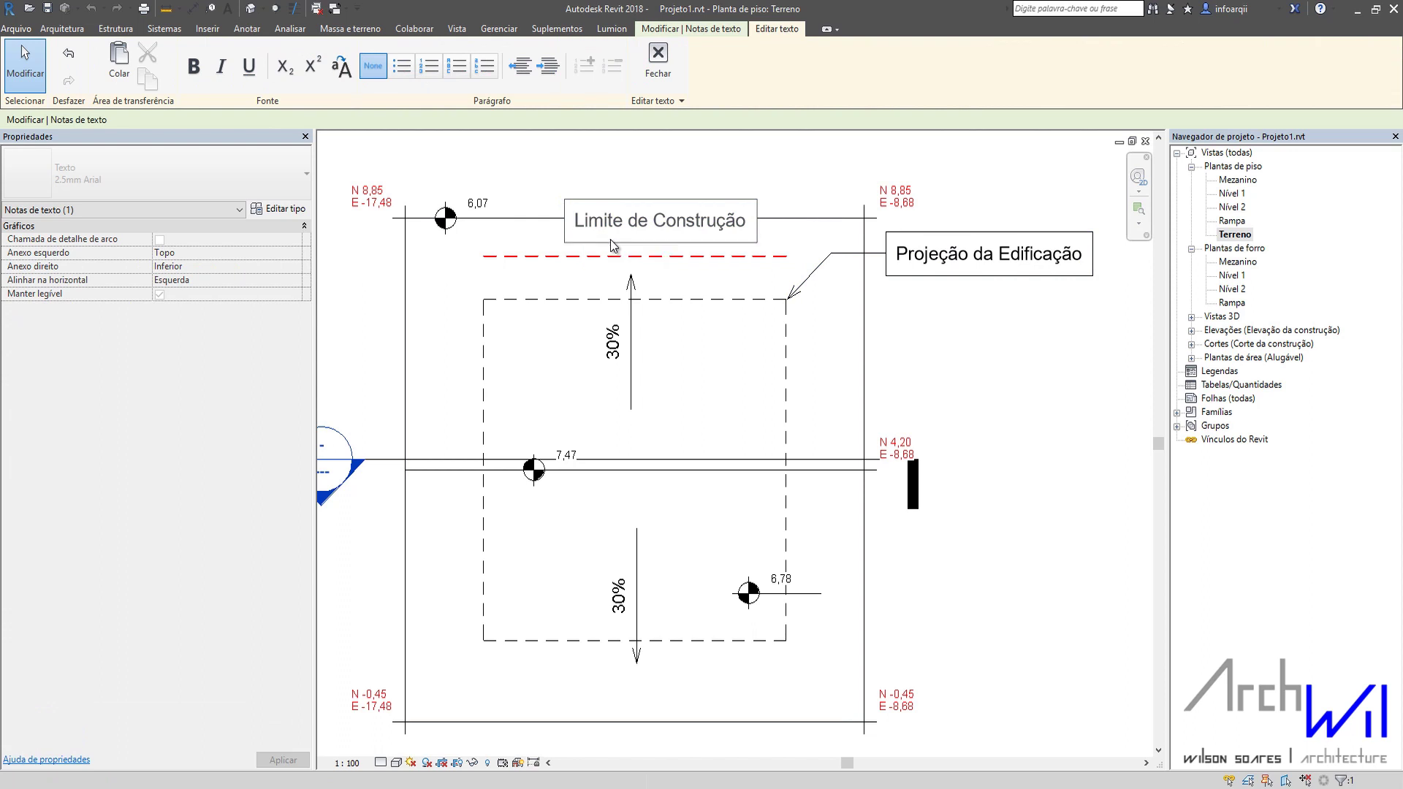
click(785, 194)
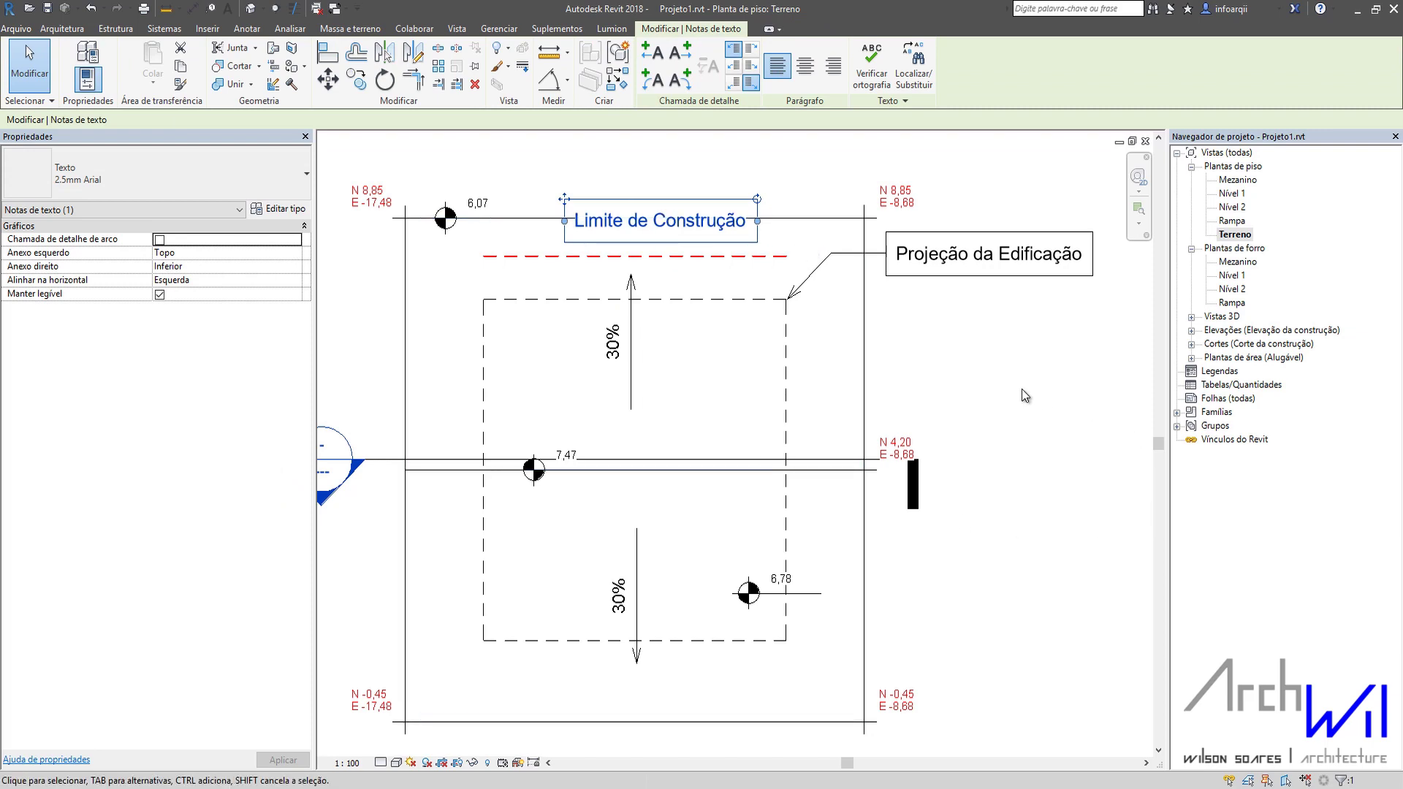
click(1014, 468)
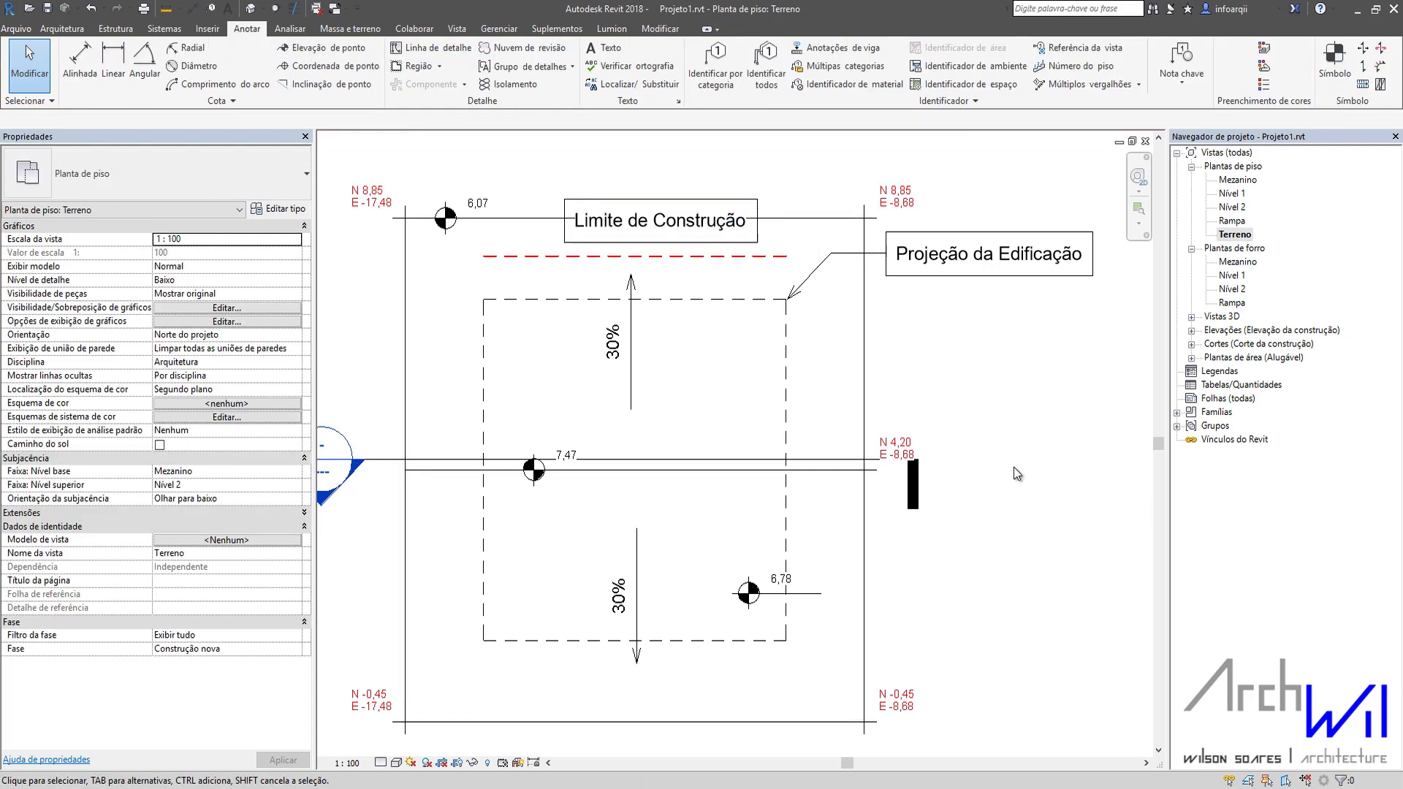
Examine the font and paragraph formatting options offered while editing the "Limite de Construção" note's text
click(608, 198)
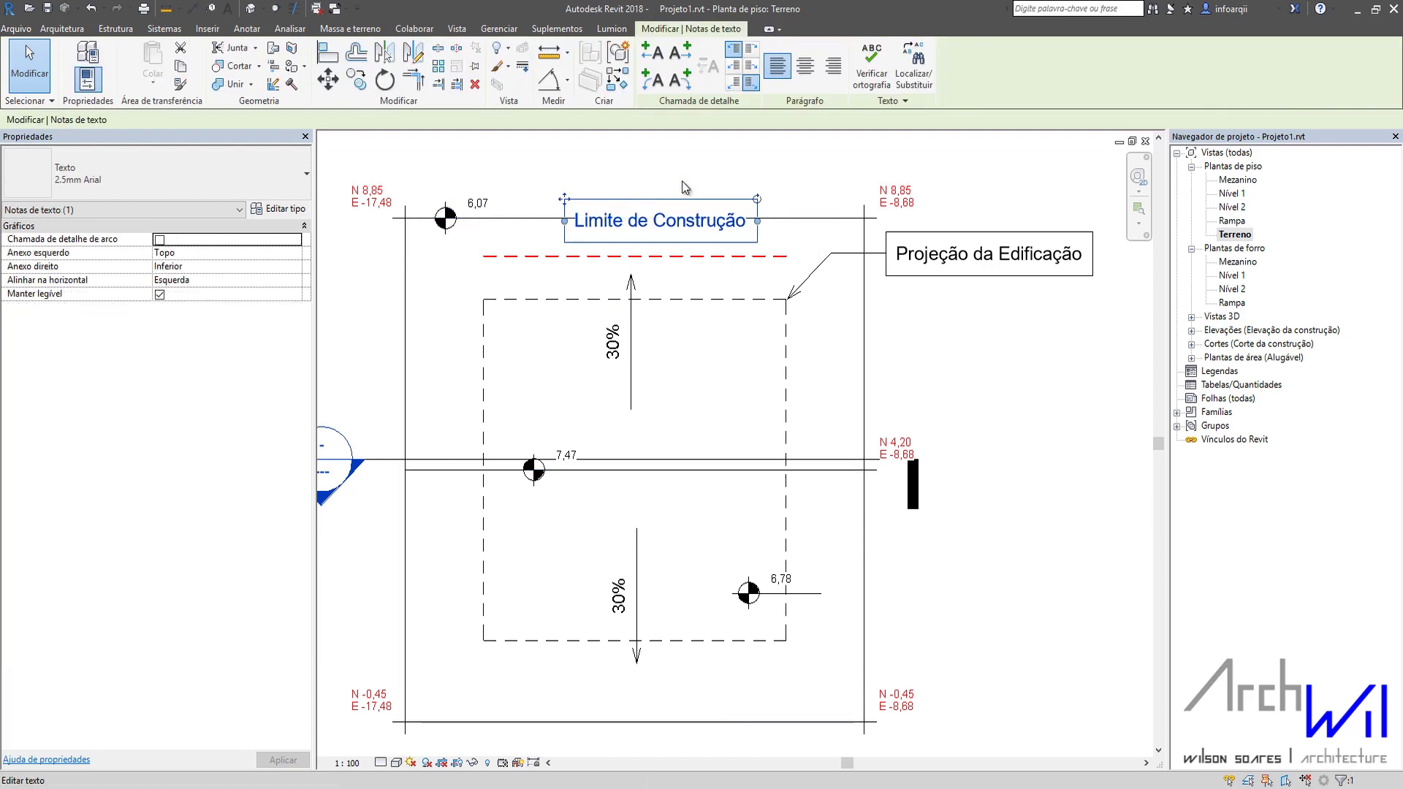
click(661, 151)
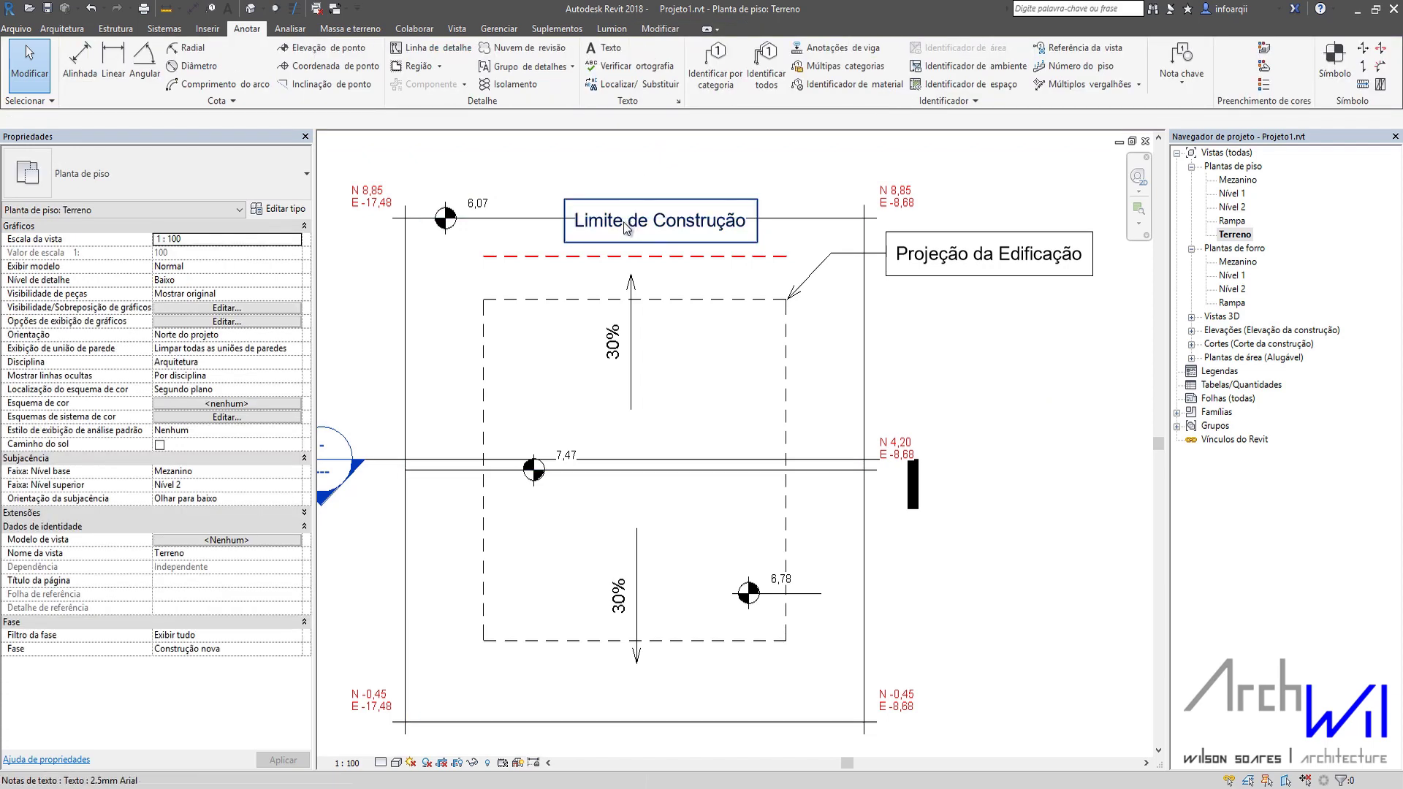
double_click(625, 223)
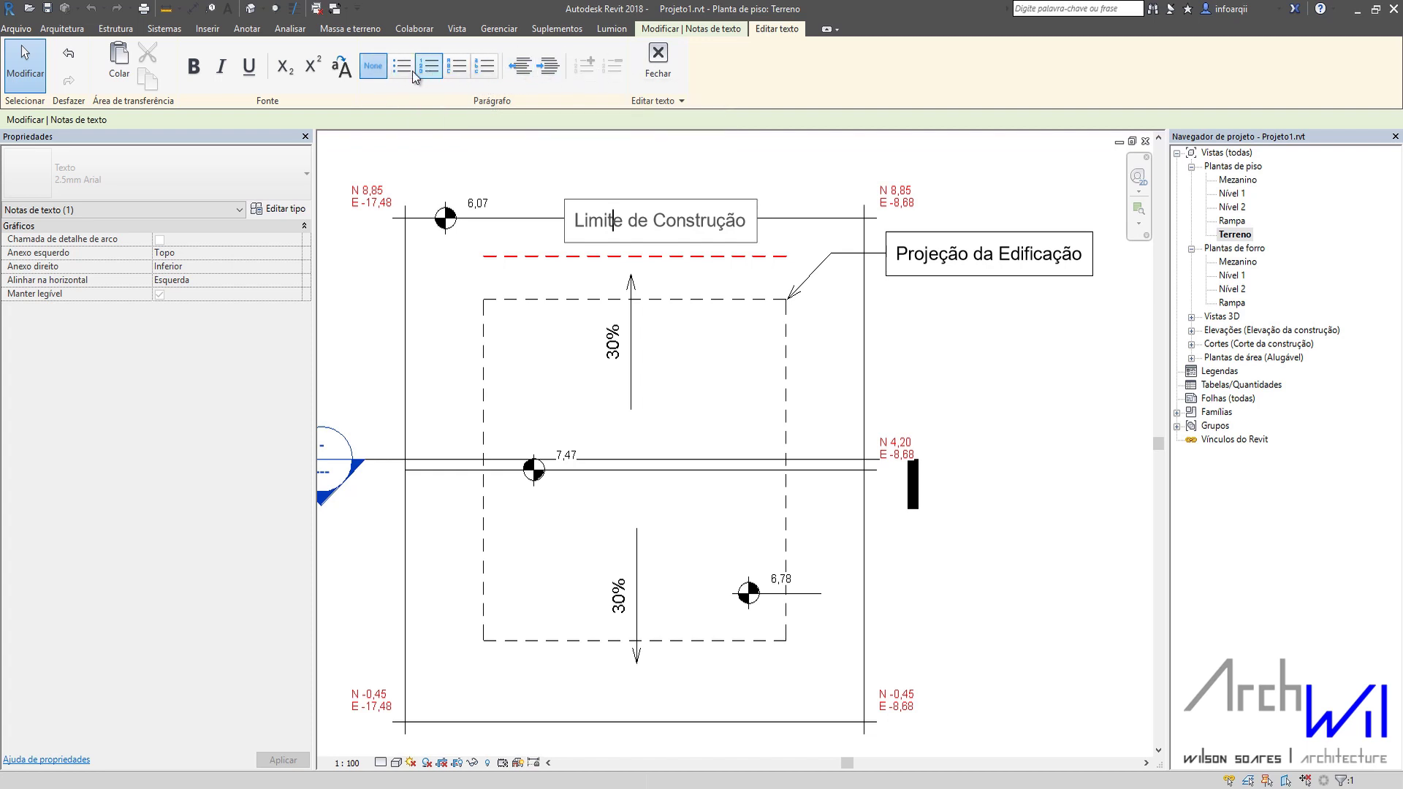
click(657, 57)
key(Escape)
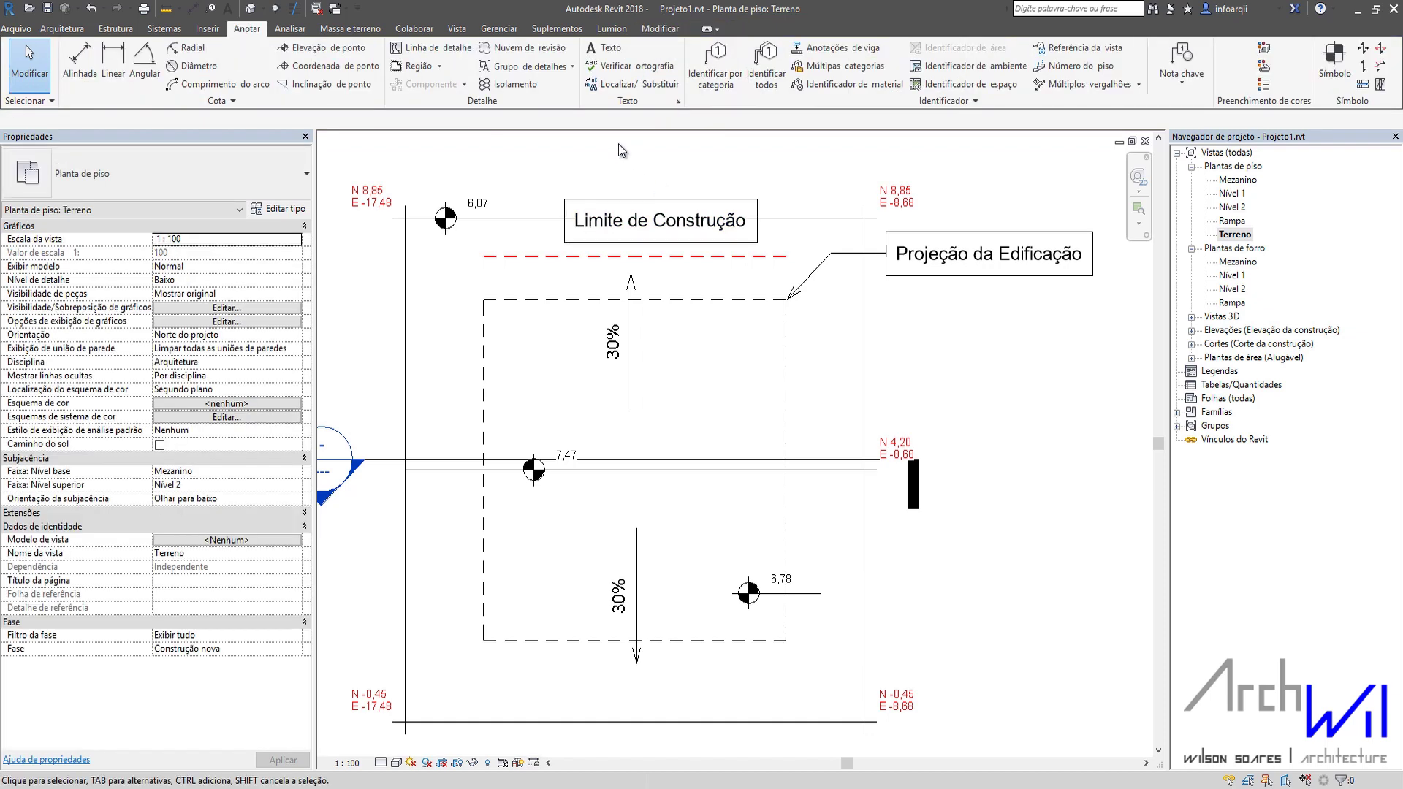
Turn off the 2.5mm Arial text type's border and set its leader/border offset to 0 mm
click(621, 218)
click(278, 208)
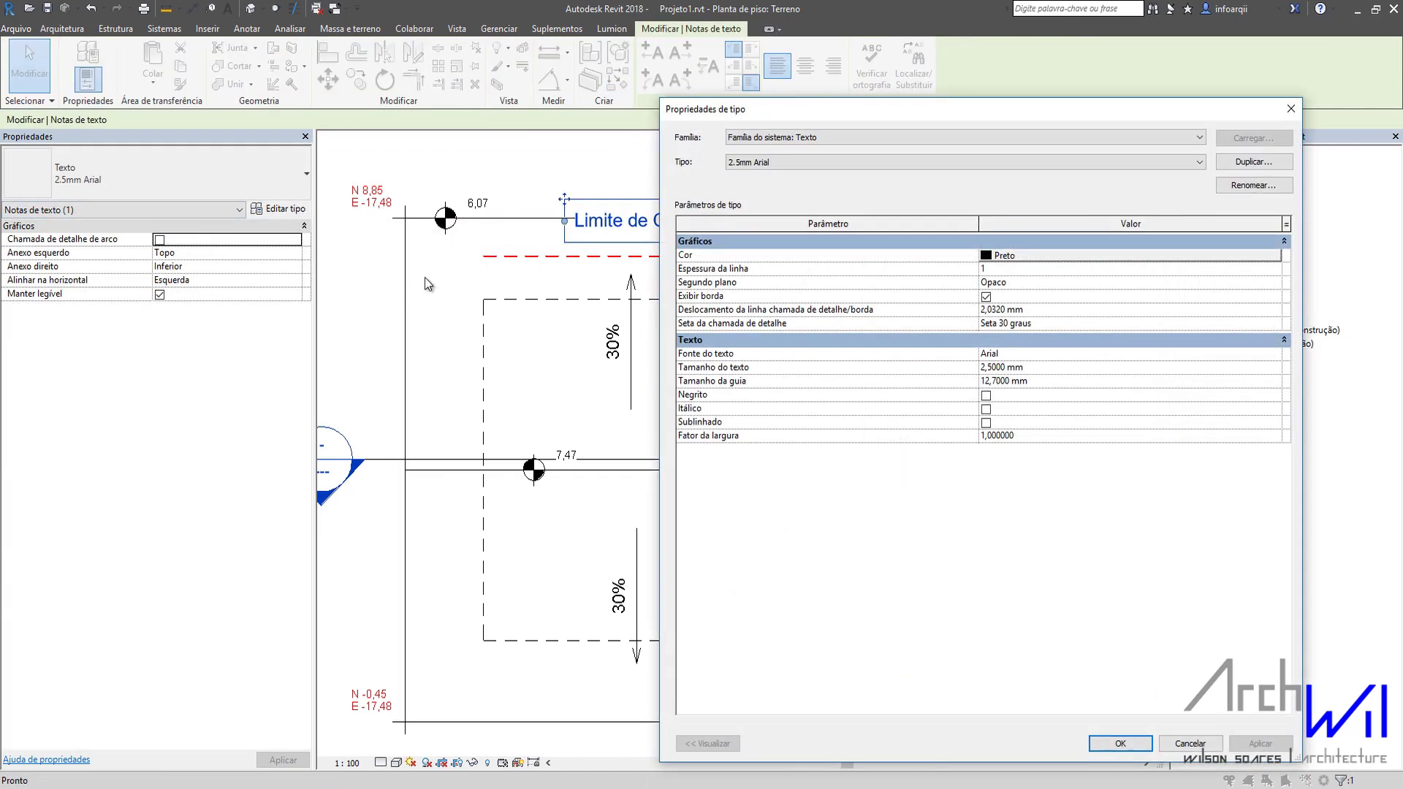
click(986, 297)
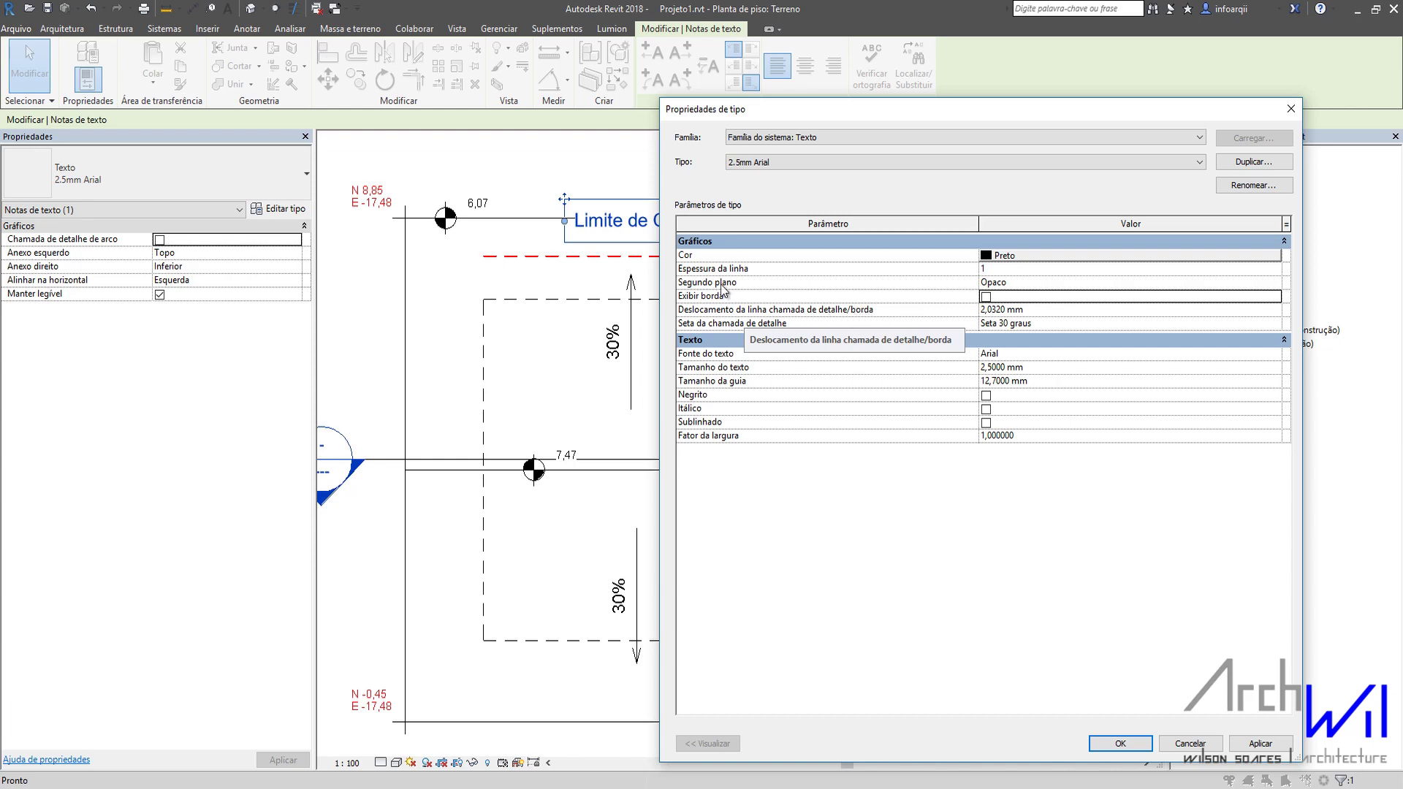
mouse_move(814, 114)
mouse_down()
mouse_move(785, 281)
mouse_move(737, 279)
mouse_up()
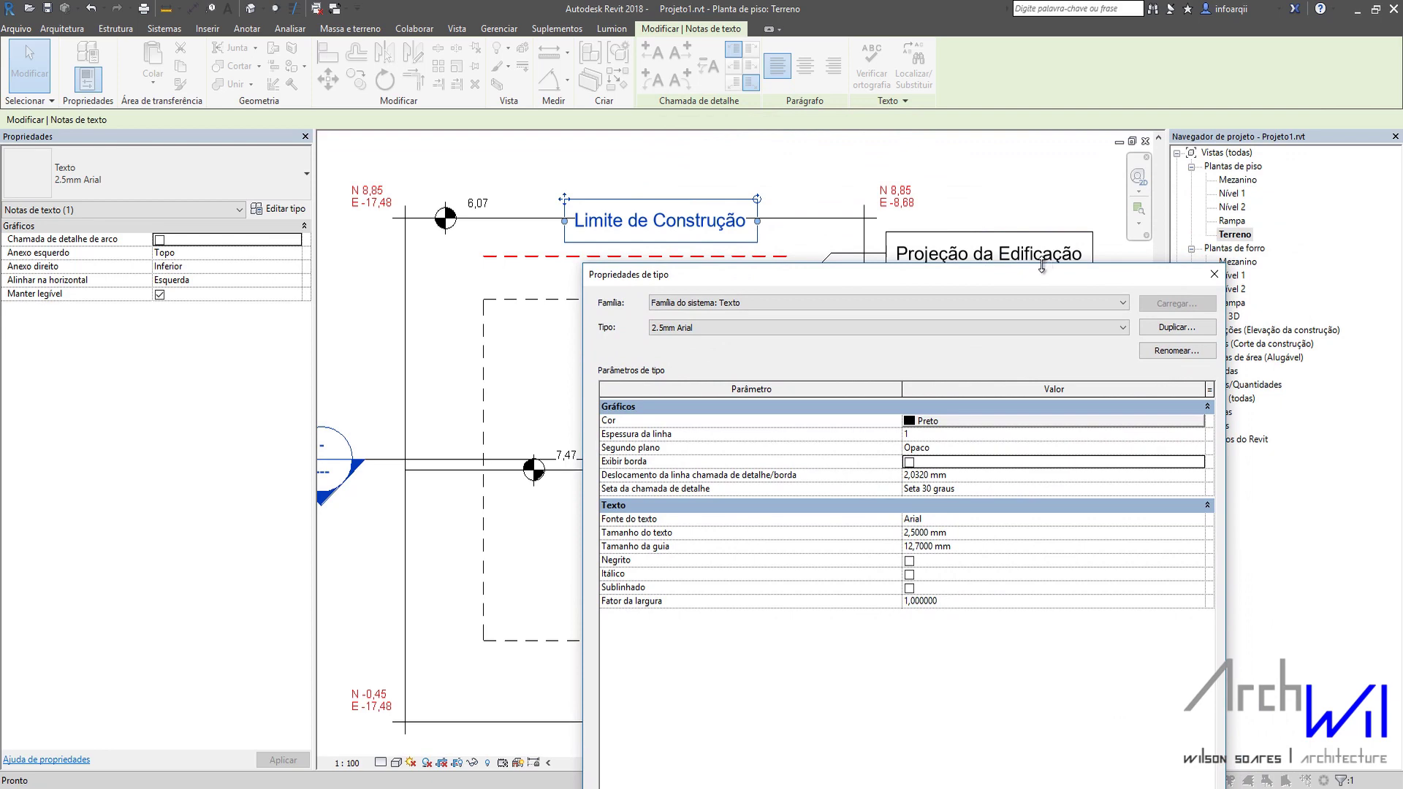
drag(1042, 272, 1045, 397)
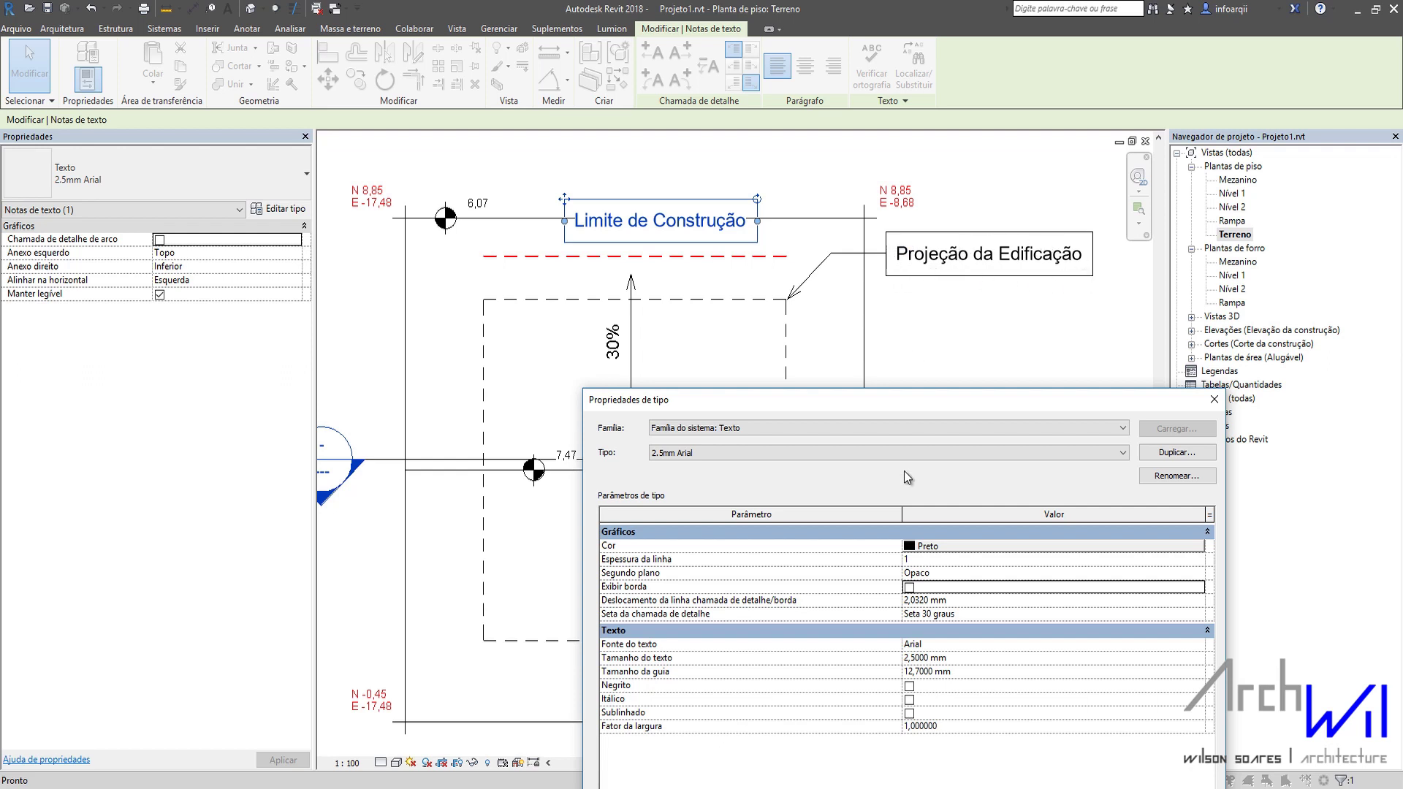
click(925, 601)
double_click(923, 600)
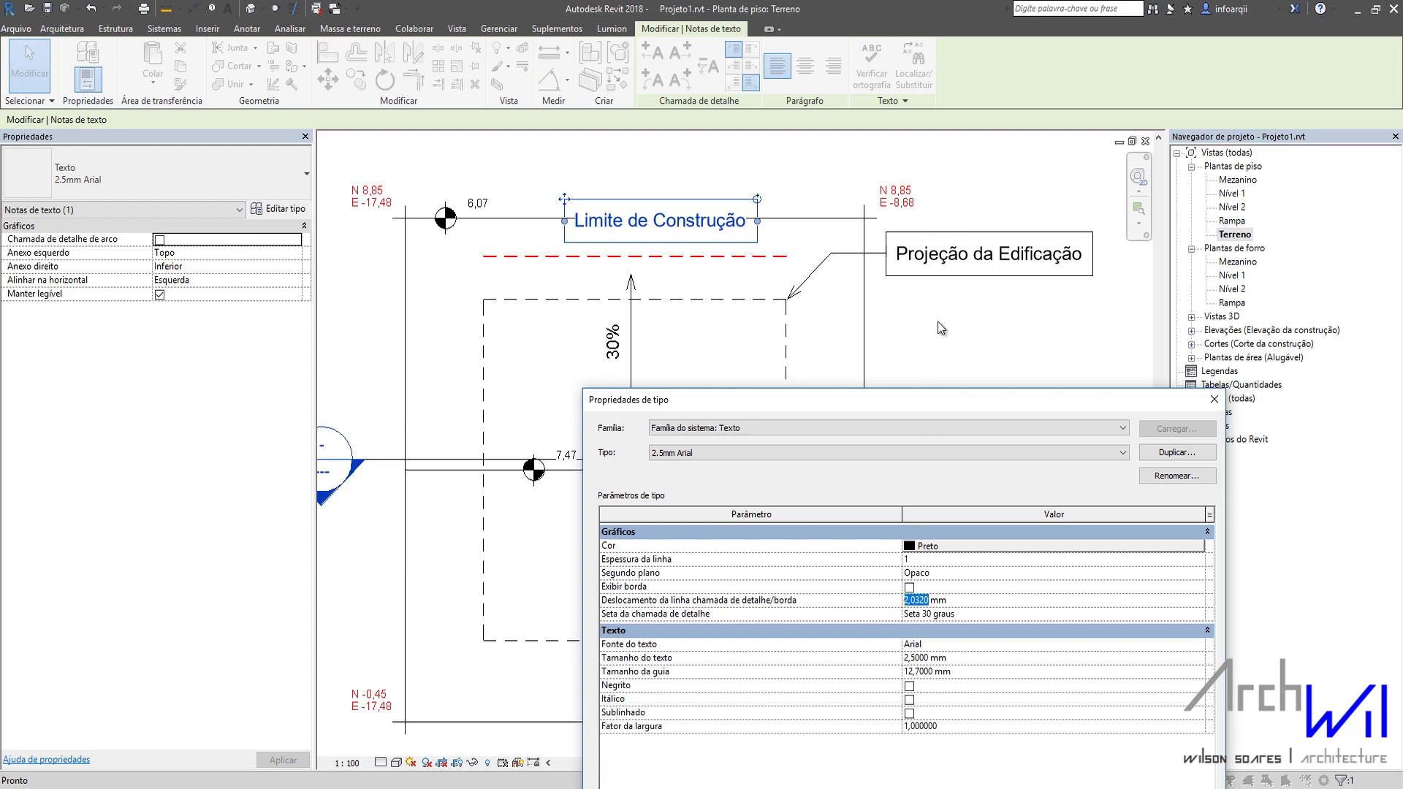
text(0)
key(Return)
mouse_move(981, 406)
mouse_down()
mouse_move(952, 329)
mouse_move(946, 183)
mouse_move(929, 263)
mouse_move(896, 314)
mouse_up()
click(1140, 725)
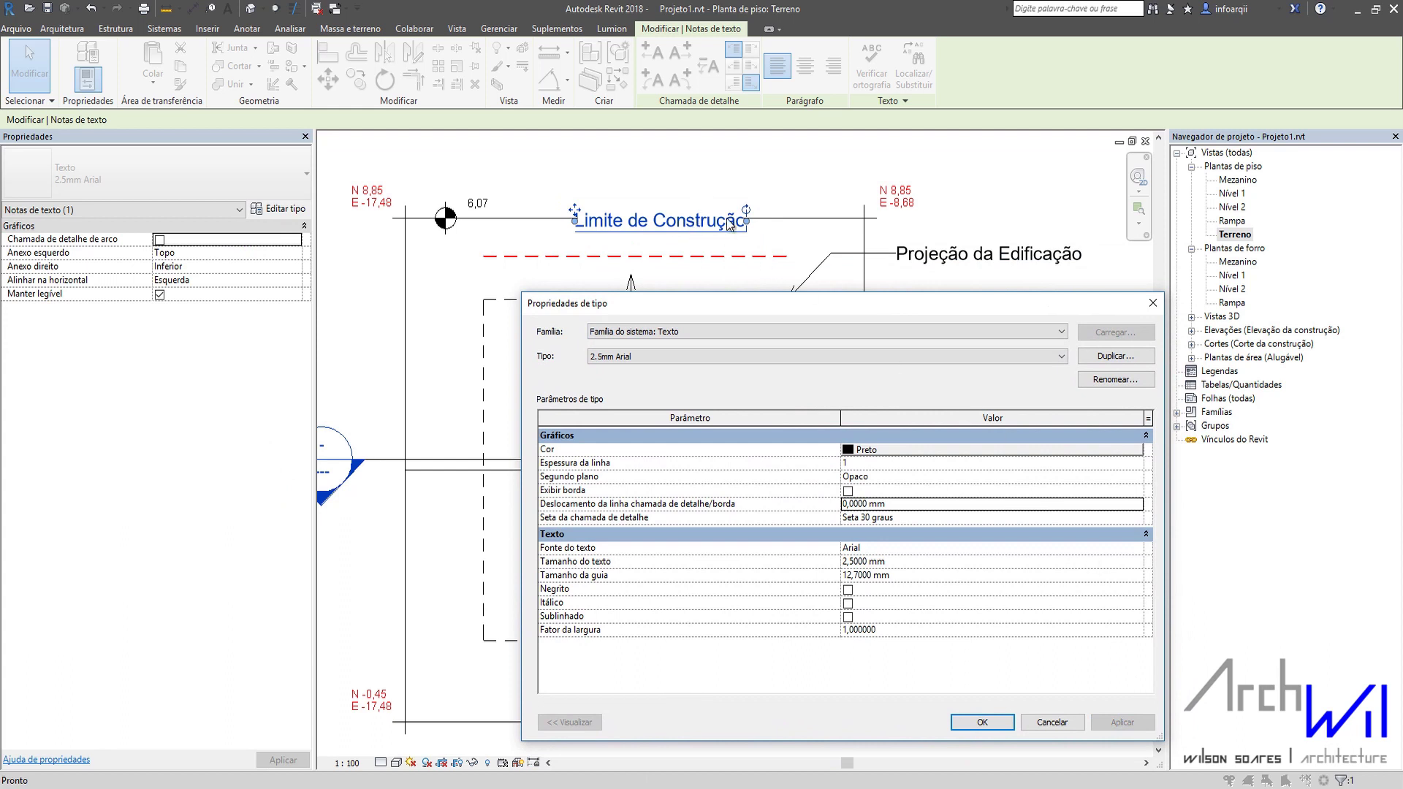
Turn the border display of the 2.5mm Arial text type back on and deselect the note
click(847, 490)
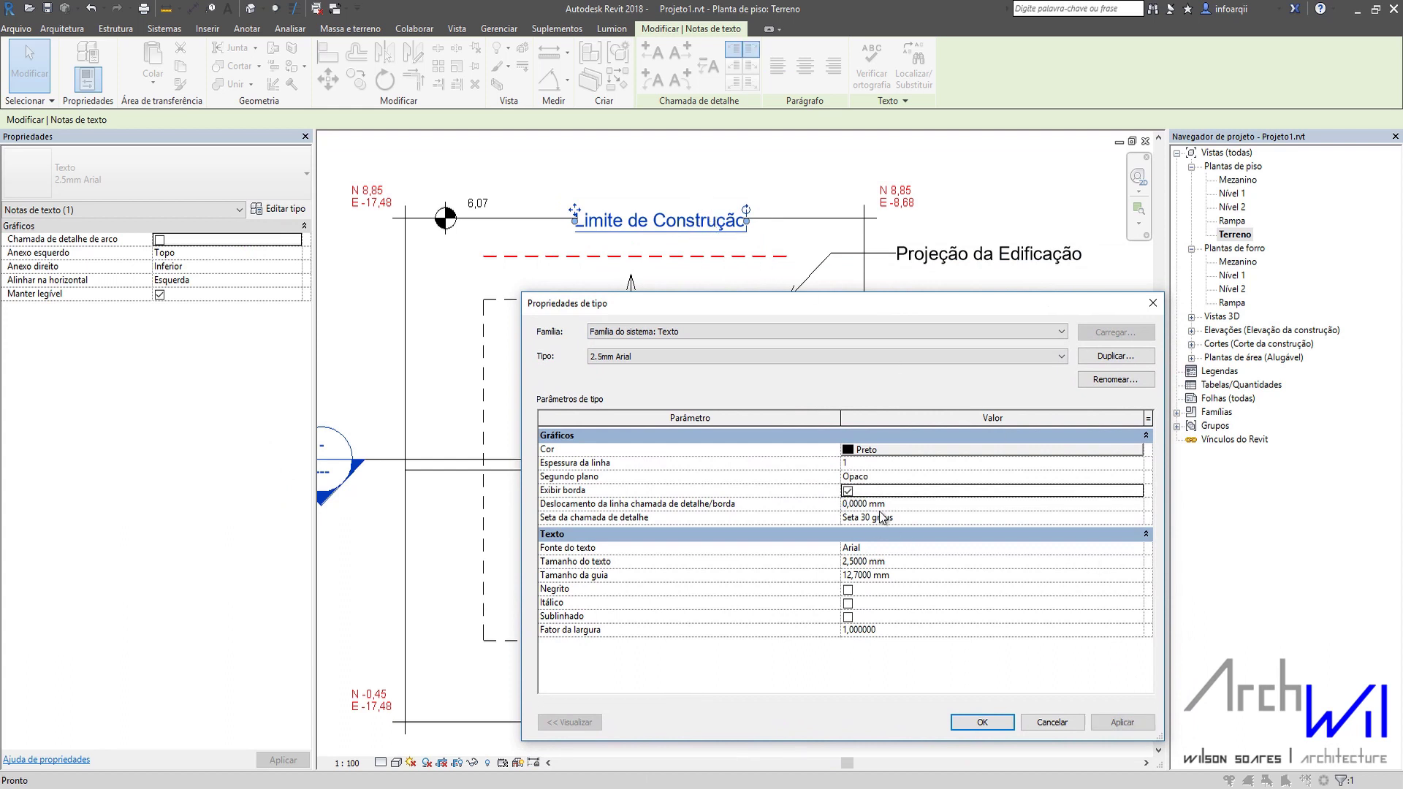
click(1117, 721)
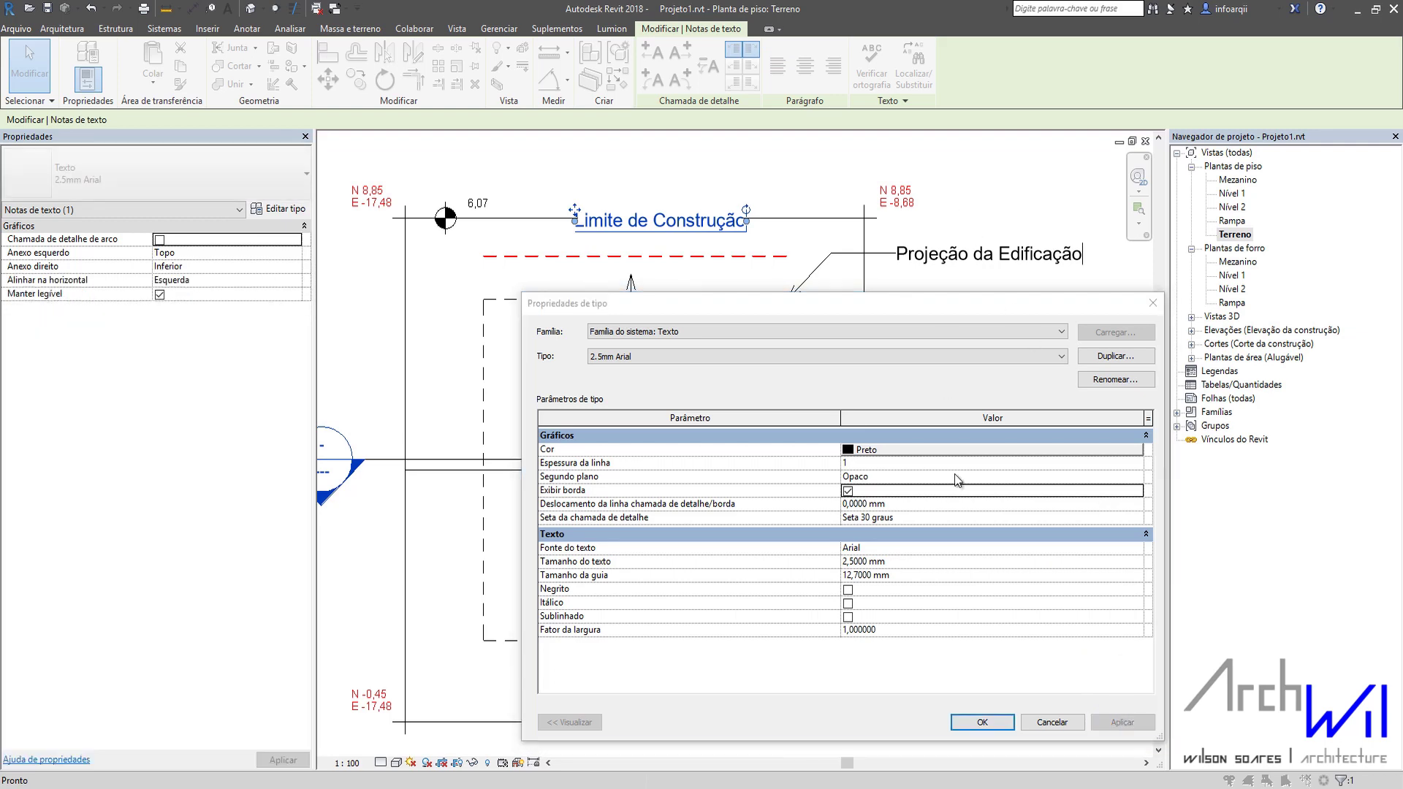
click(982, 722)
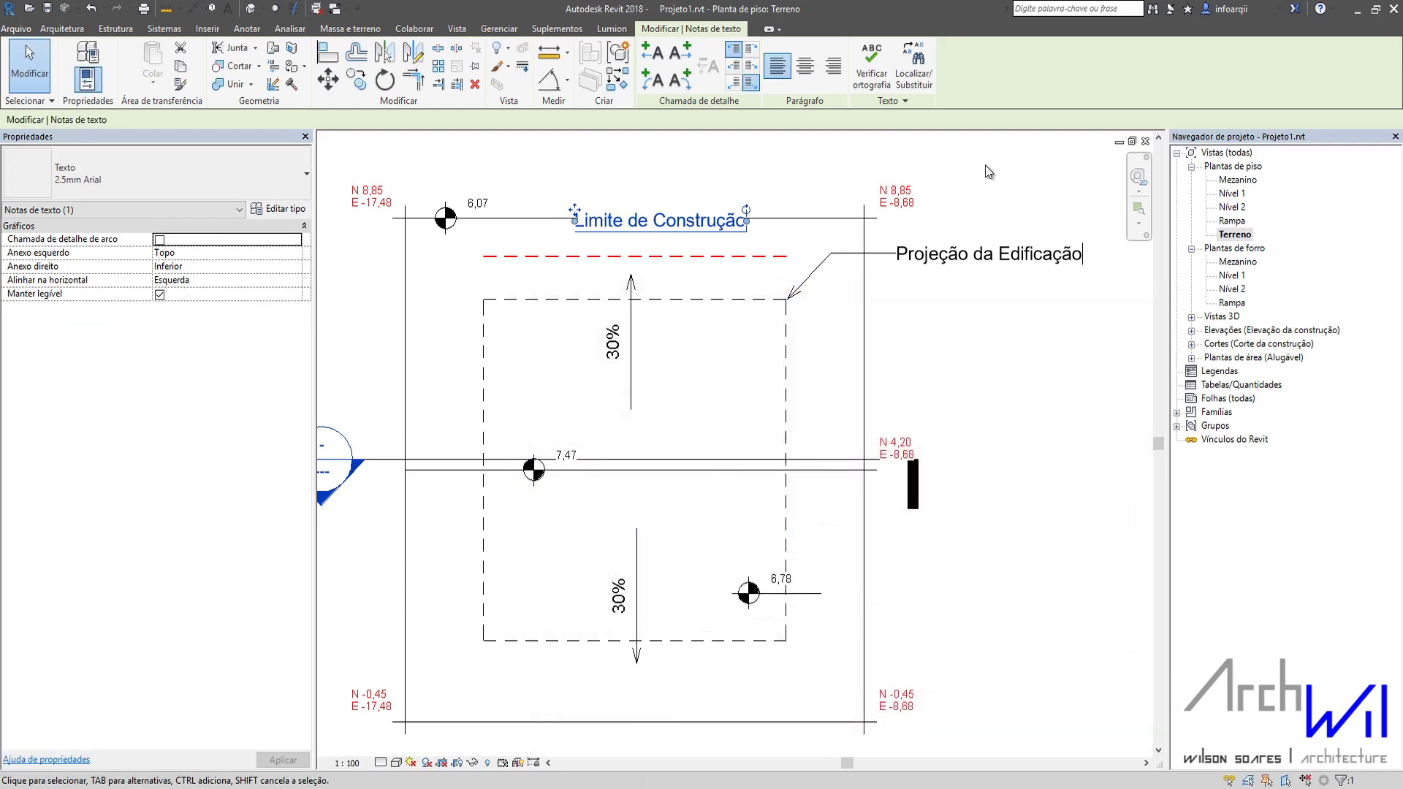
click(935, 417)
Set the leader/border offset of the "Limite de Construção" note's 2.5mm Arial text type to 0.5 mm
scroll(759, 184, up, 6)
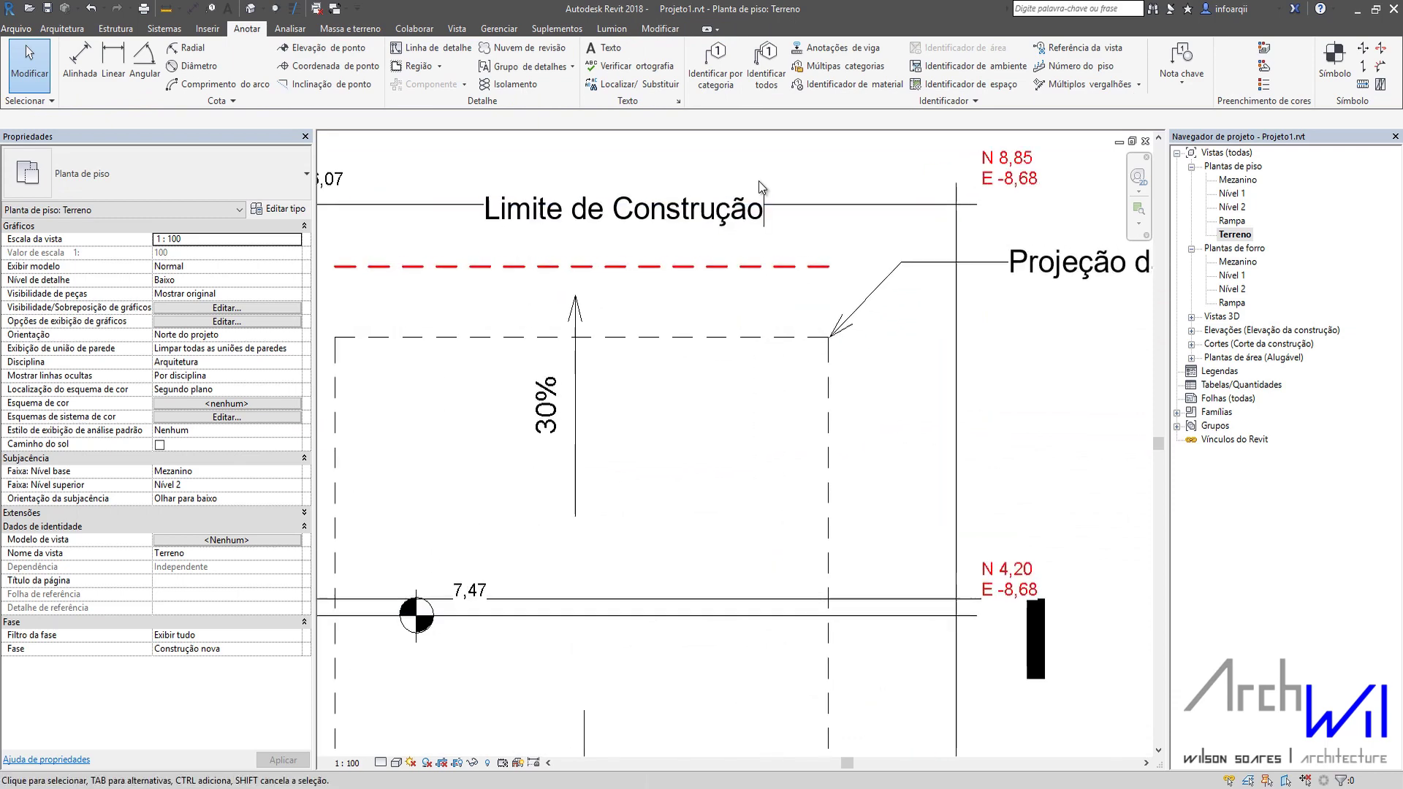
scroll(884, 217, down, 2)
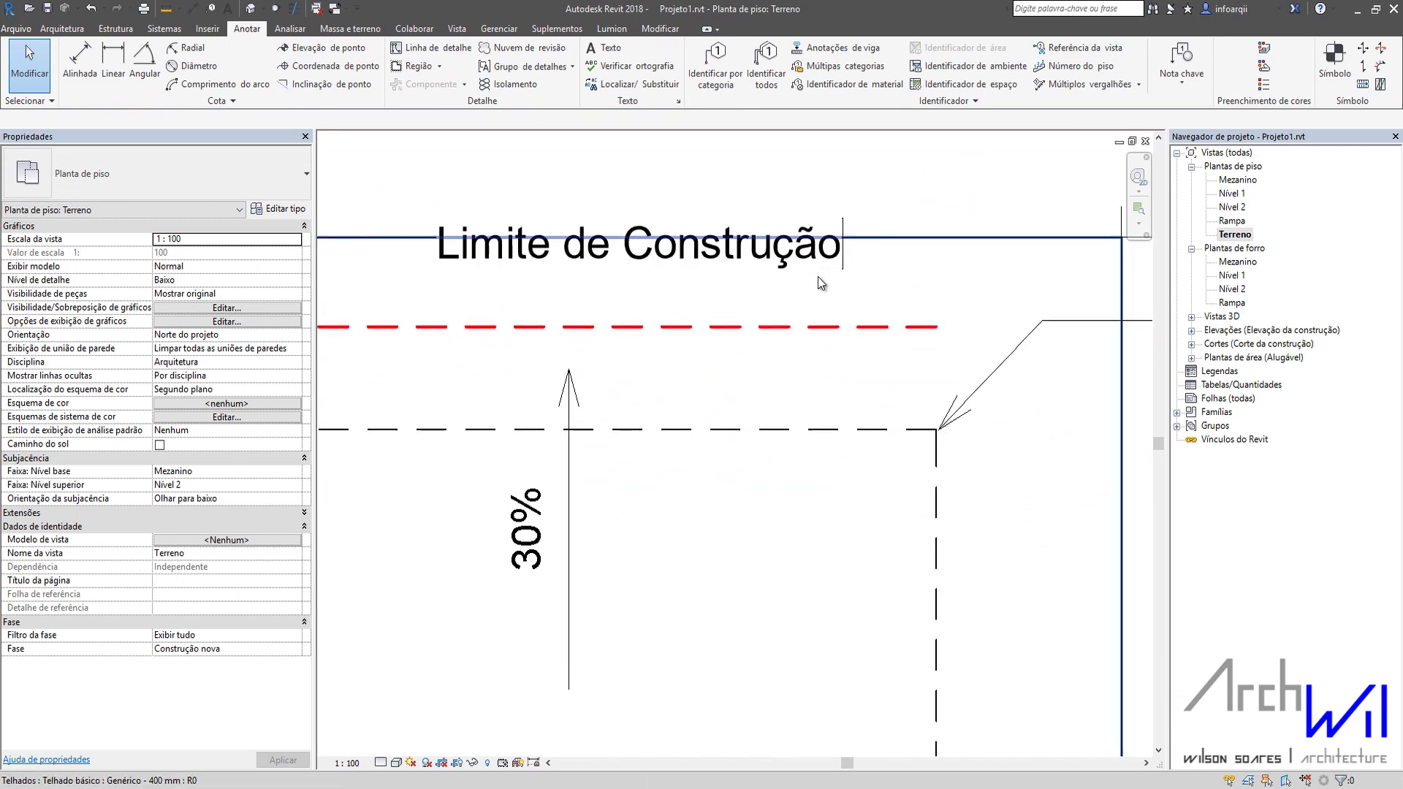
scroll(643, 241, up, 1)
scroll(887, 175, up, 1)
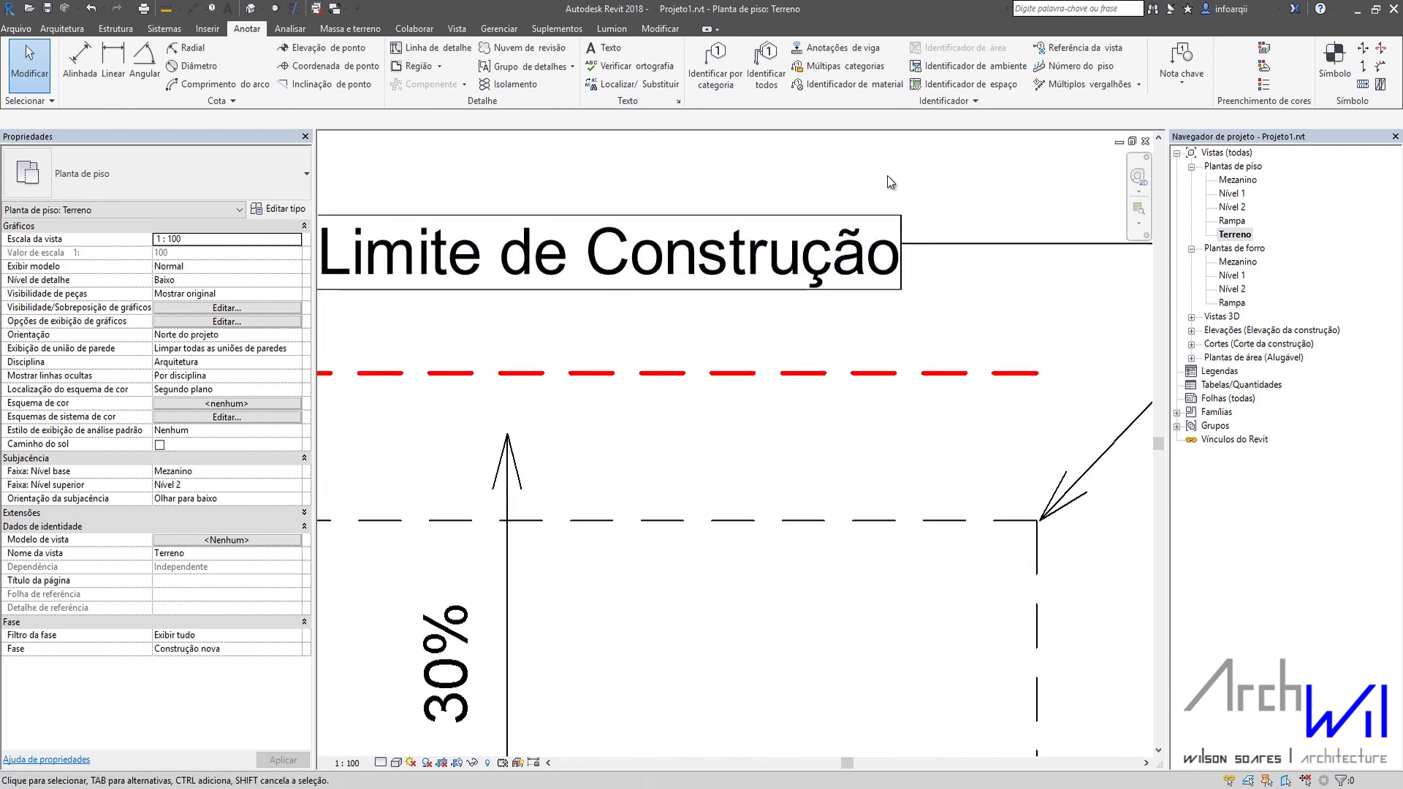
middle_drag(888, 176, 1095, 219)
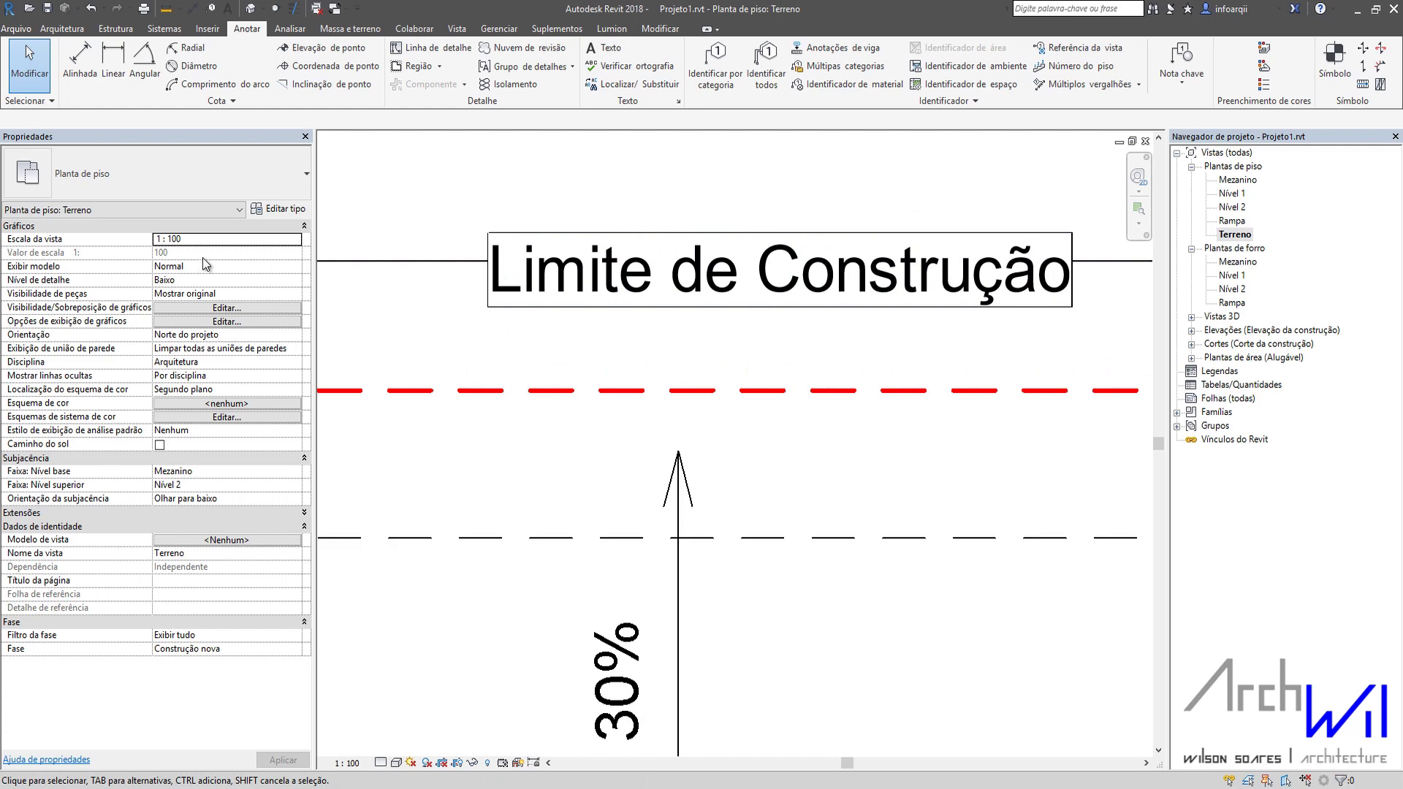
click(661, 249)
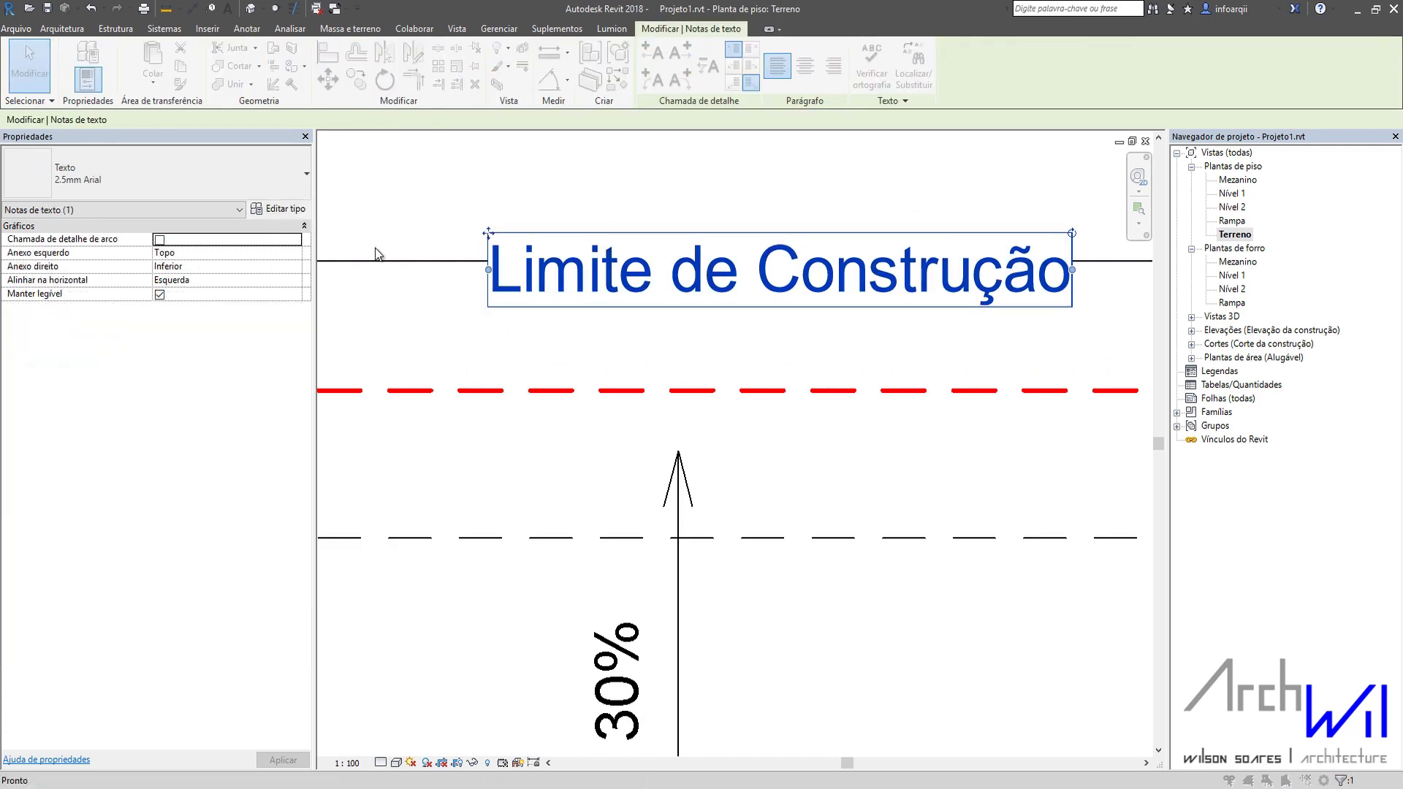
click(278, 209)
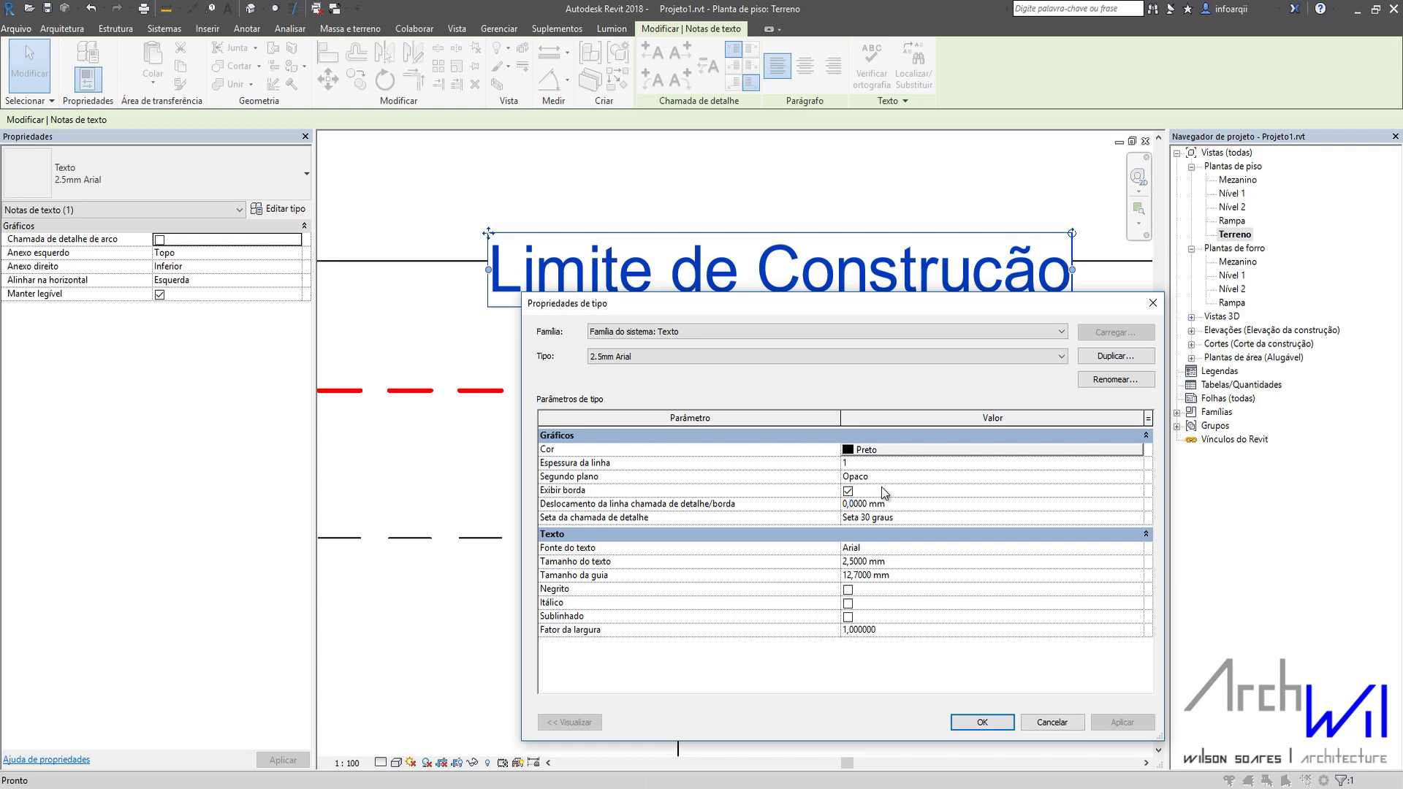
key(Return)
click(1123, 722)
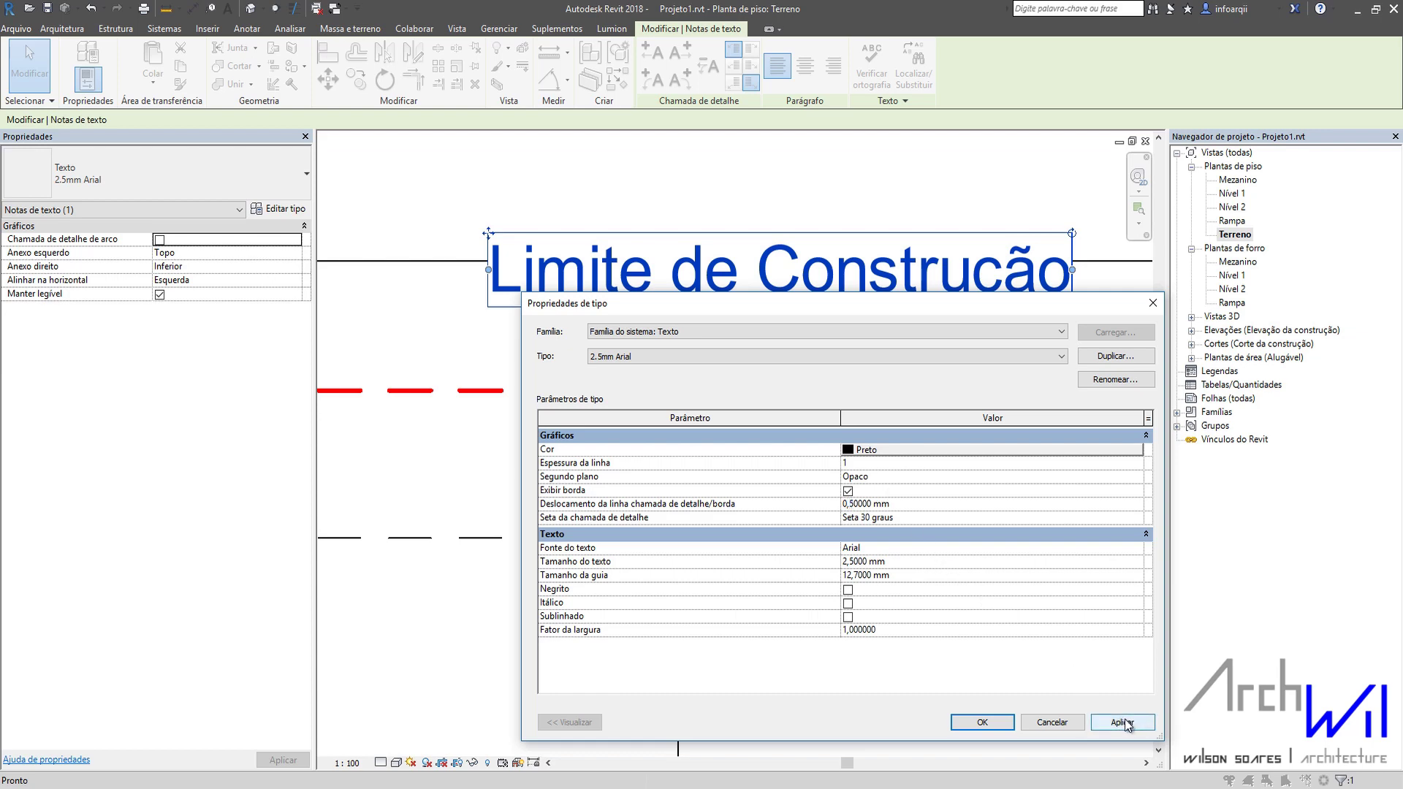
click(982, 722)
click(552, 207)
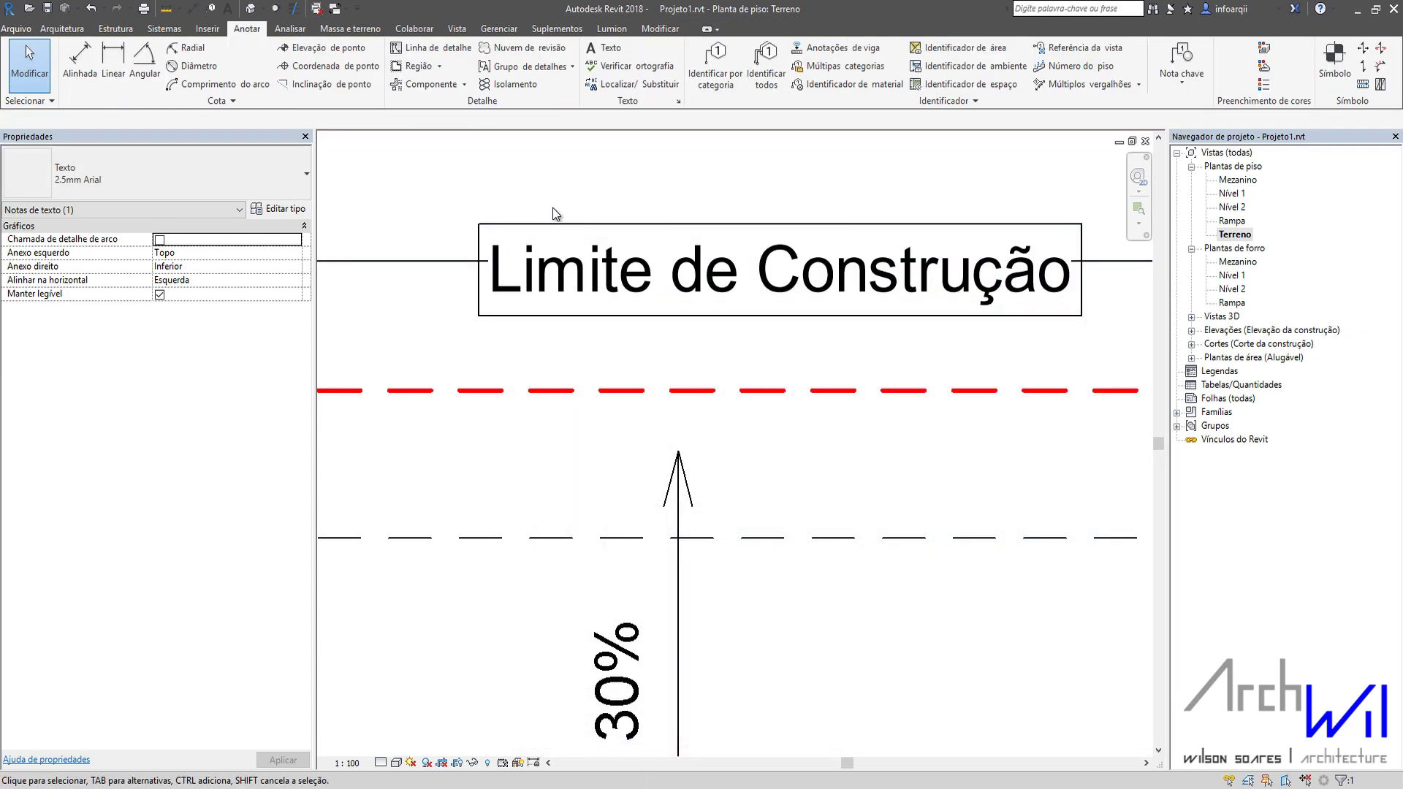
Turn off the border display of the "Limite de Construção" note's 2.5mm Arial text type and deselect the note
scroll(647, 307, down, 3)
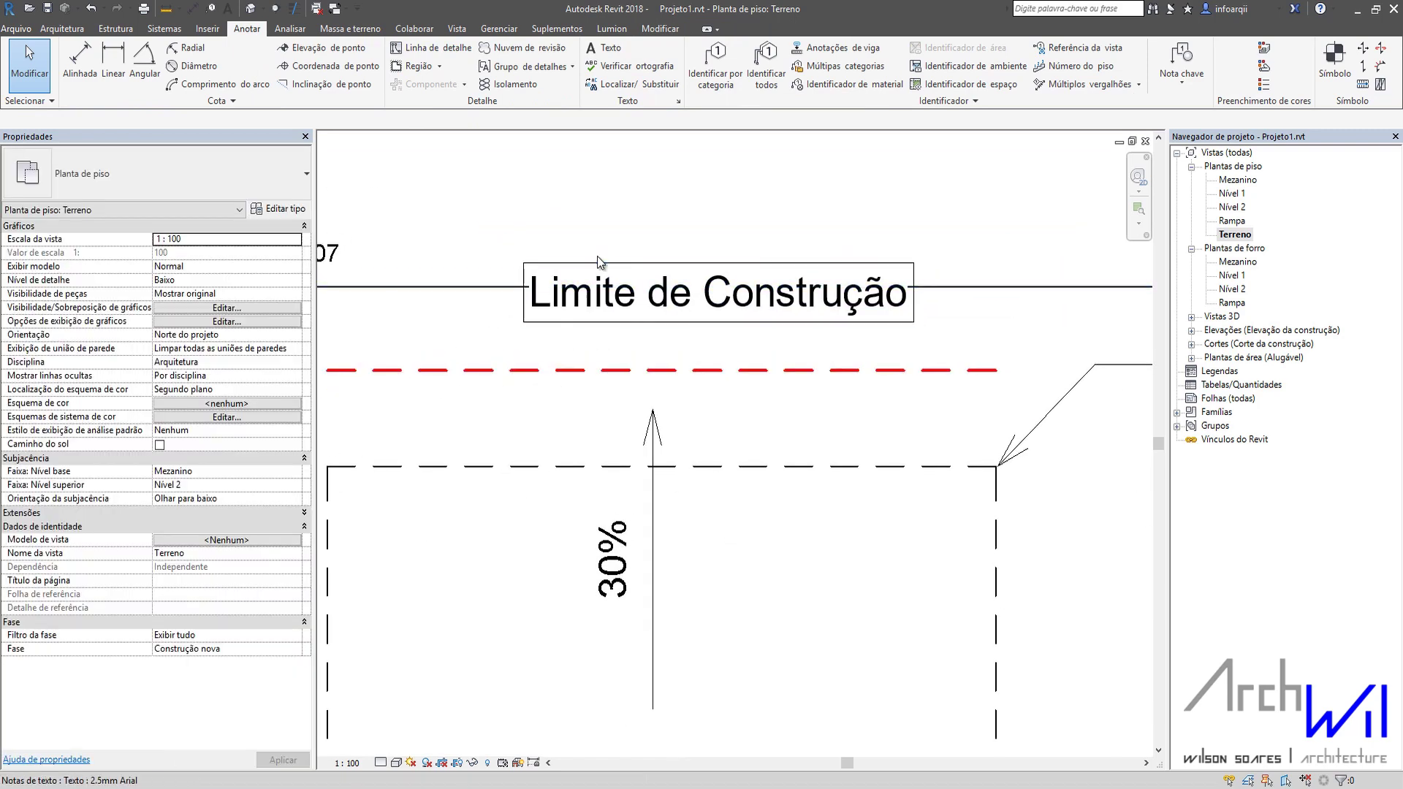
click(588, 281)
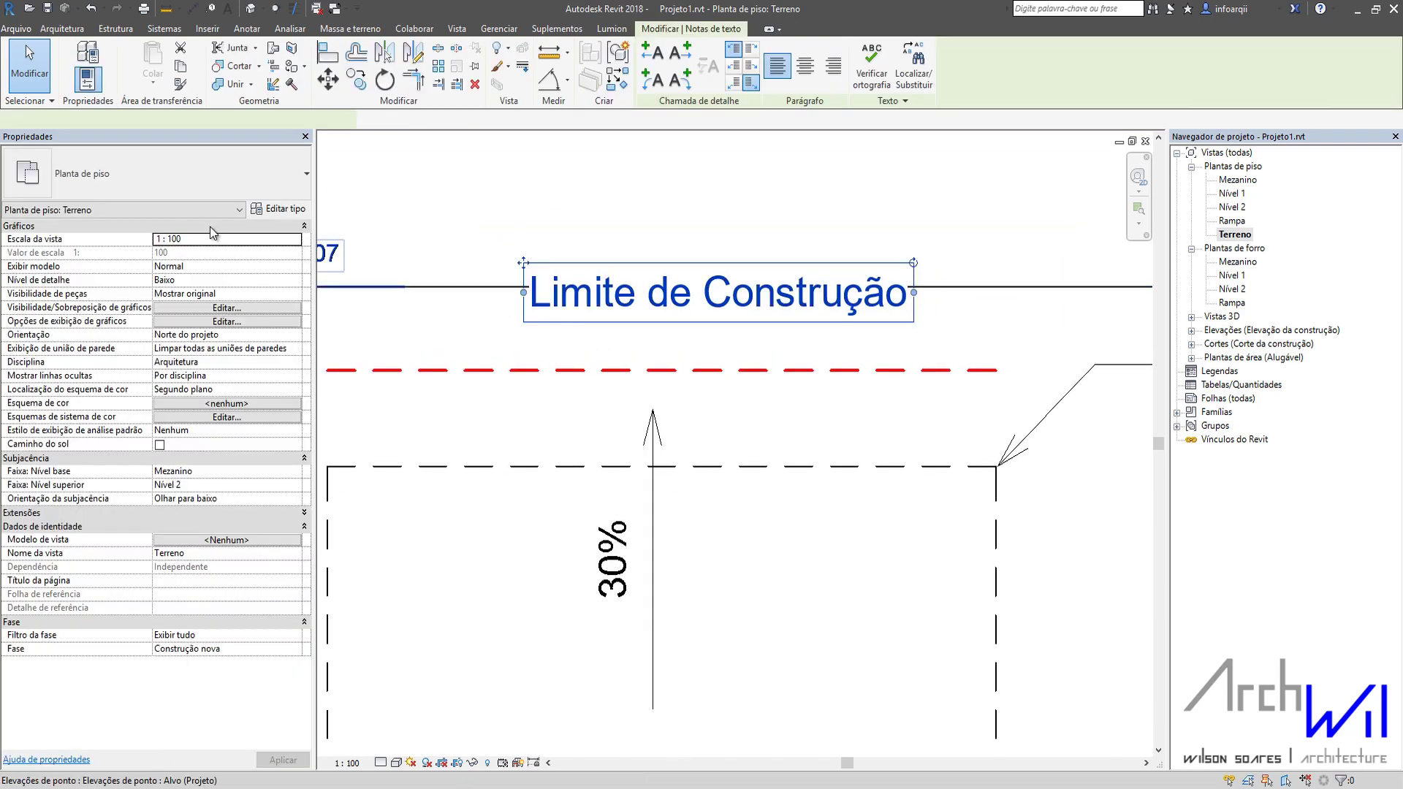
click(282, 209)
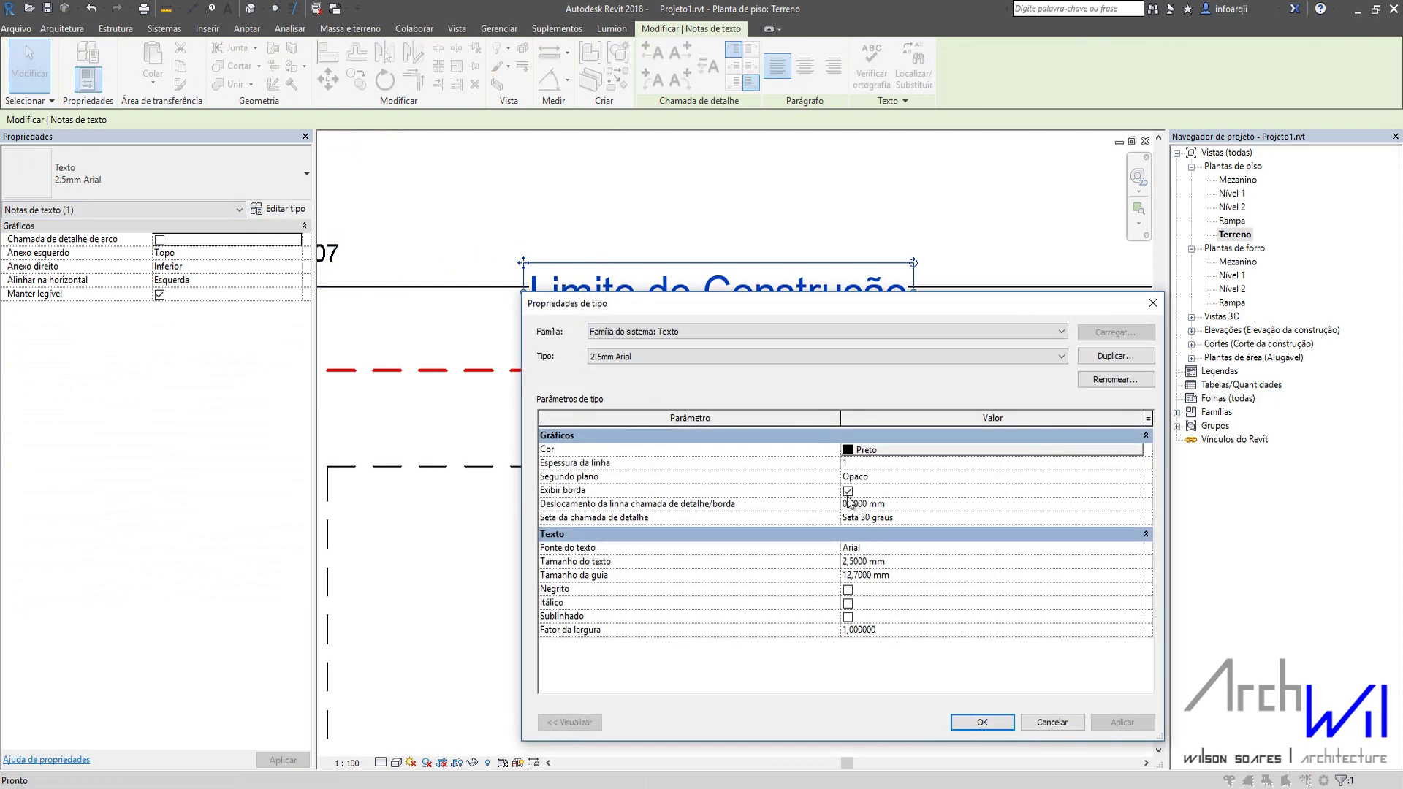
click(848, 491)
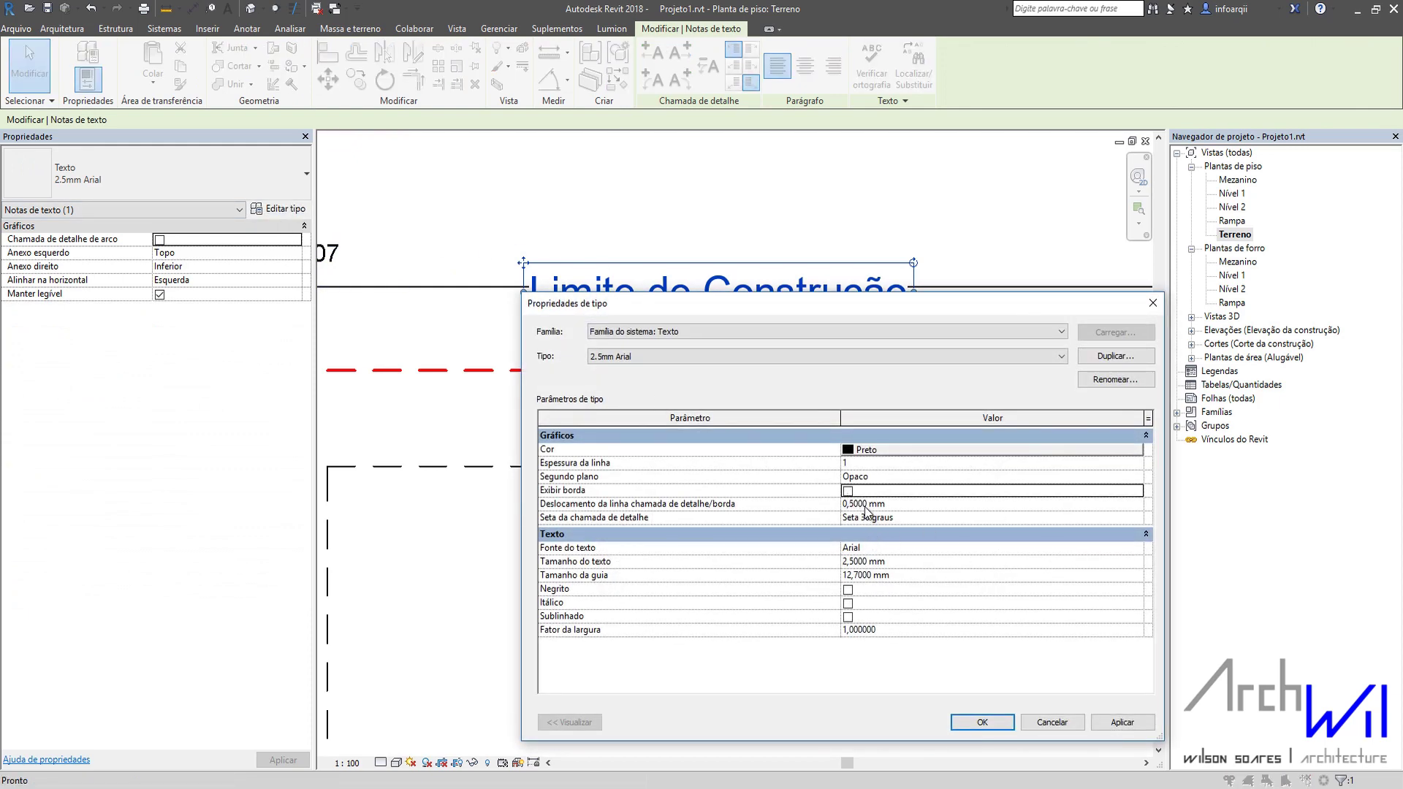
click(1123, 722)
click(982, 722)
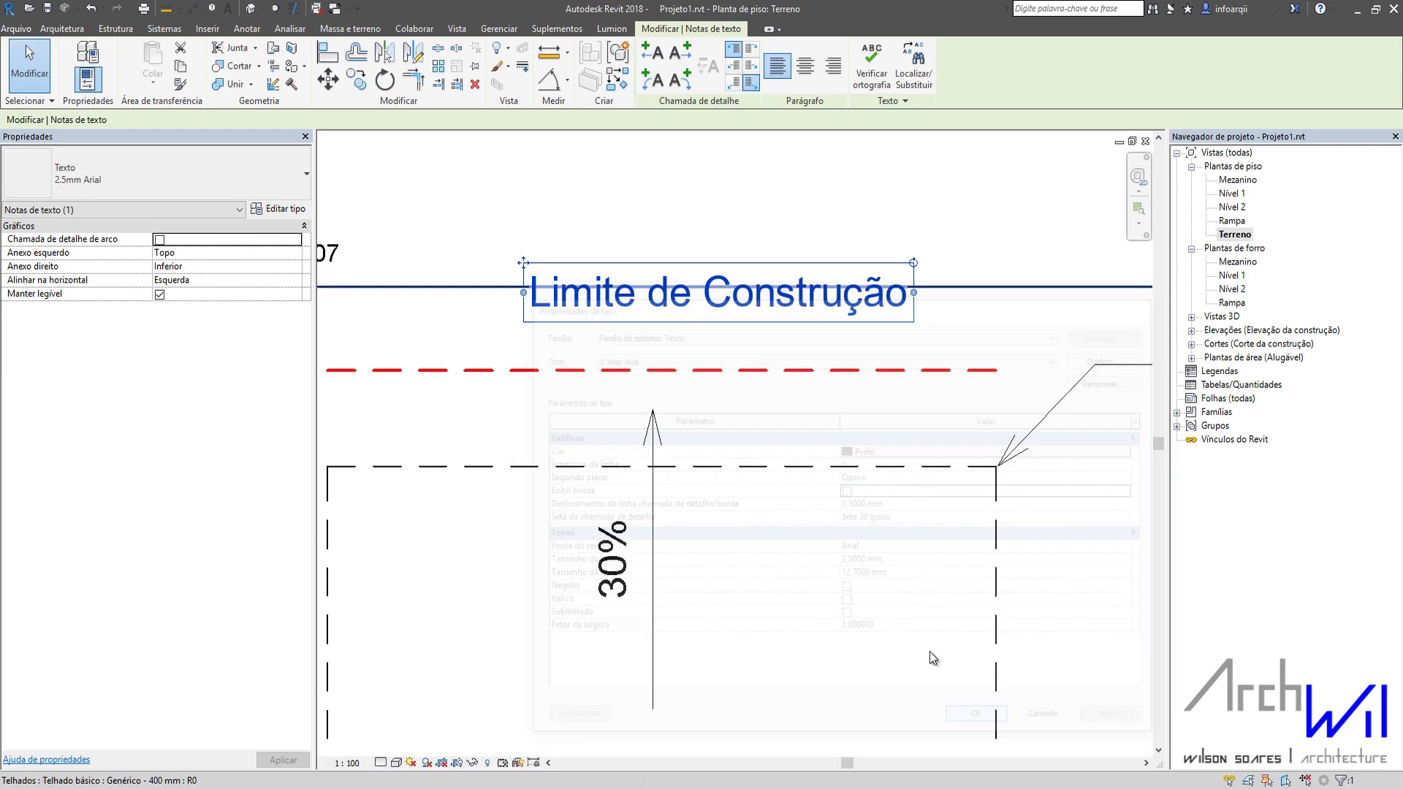
scroll(564, 229, down, 2)
click(620, 216)
Examine the leader of the "Projeção da Edificação" note and review its text type properties without changing them
middle_drag(955, 413, 898, 413)
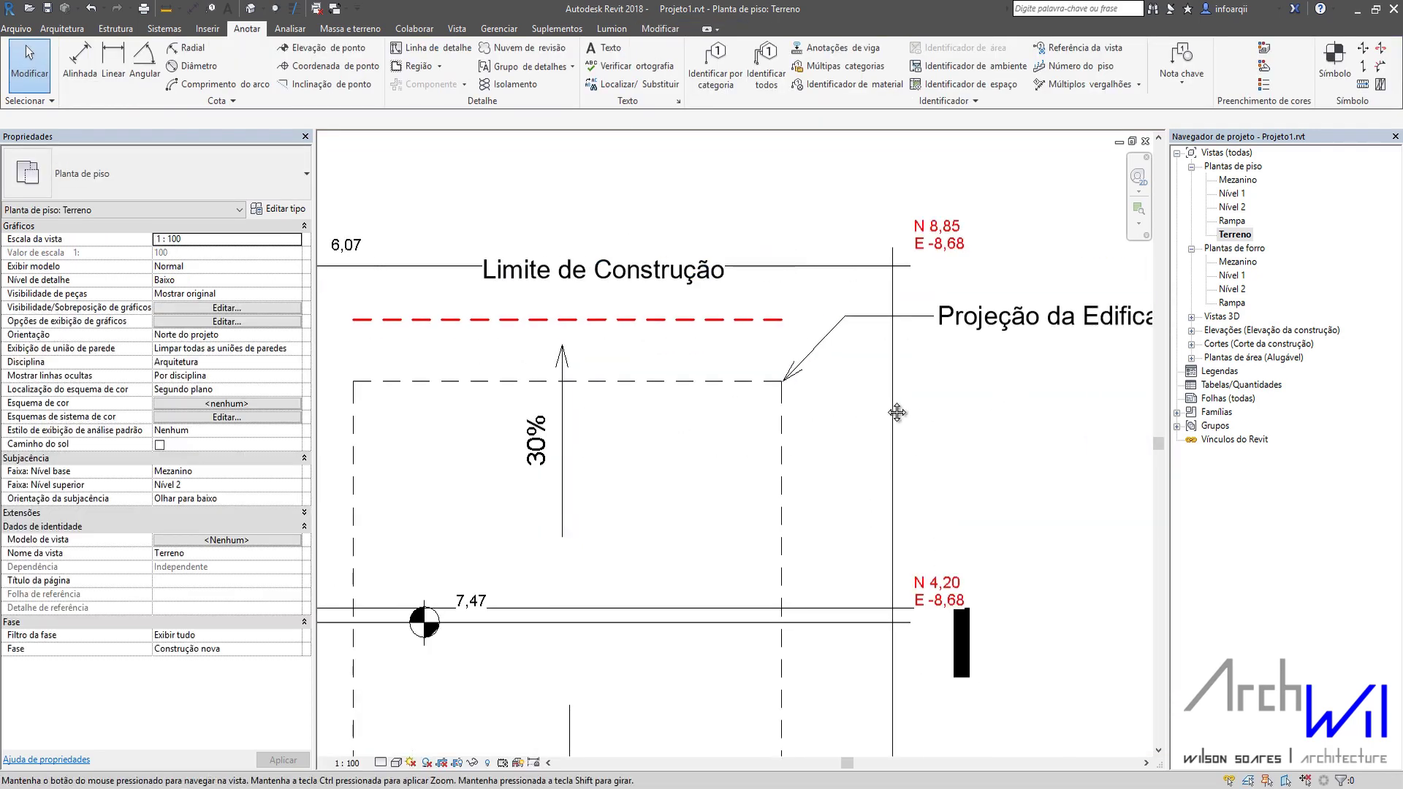
scroll(819, 318, up, 5)
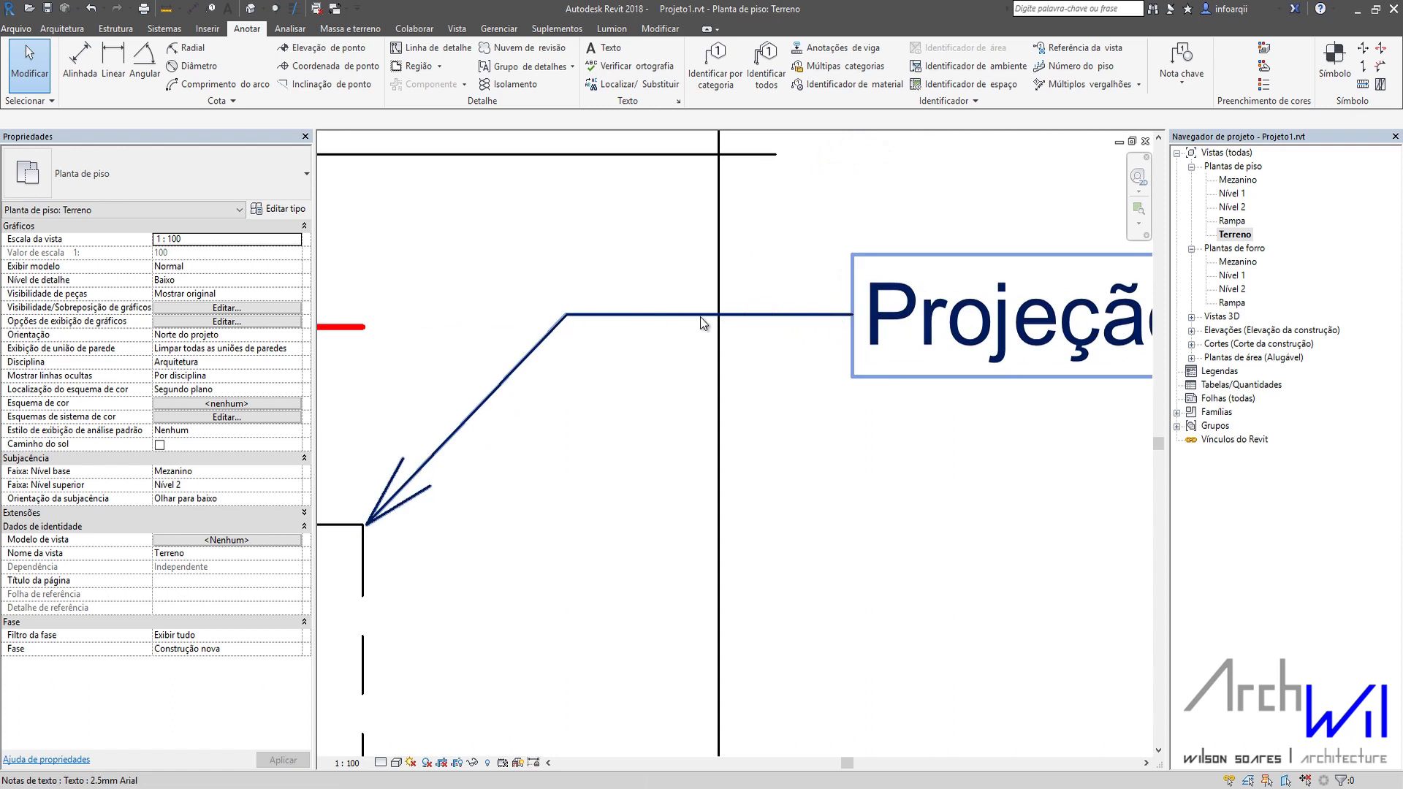
scroll(925, 330, down, 2)
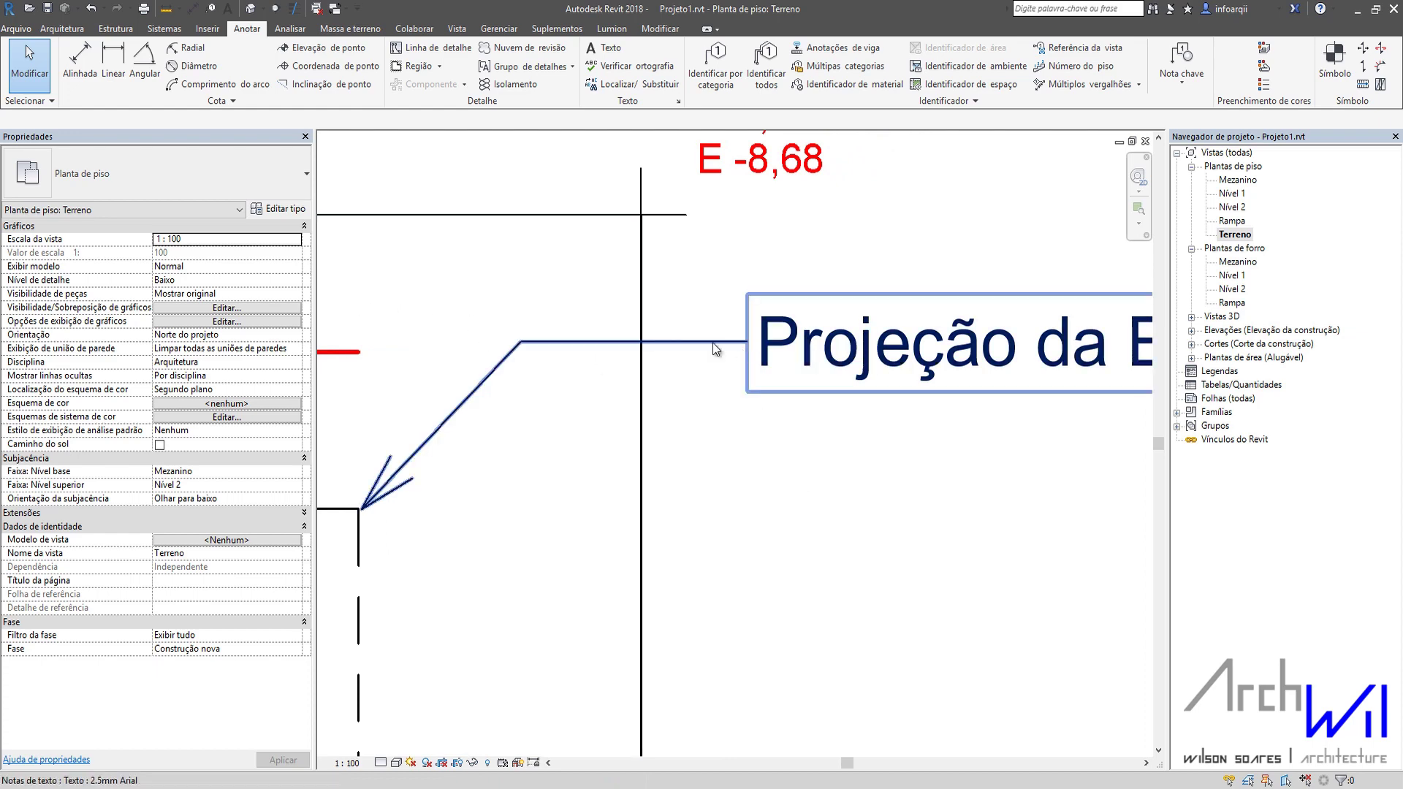
click(815, 349)
click(278, 209)
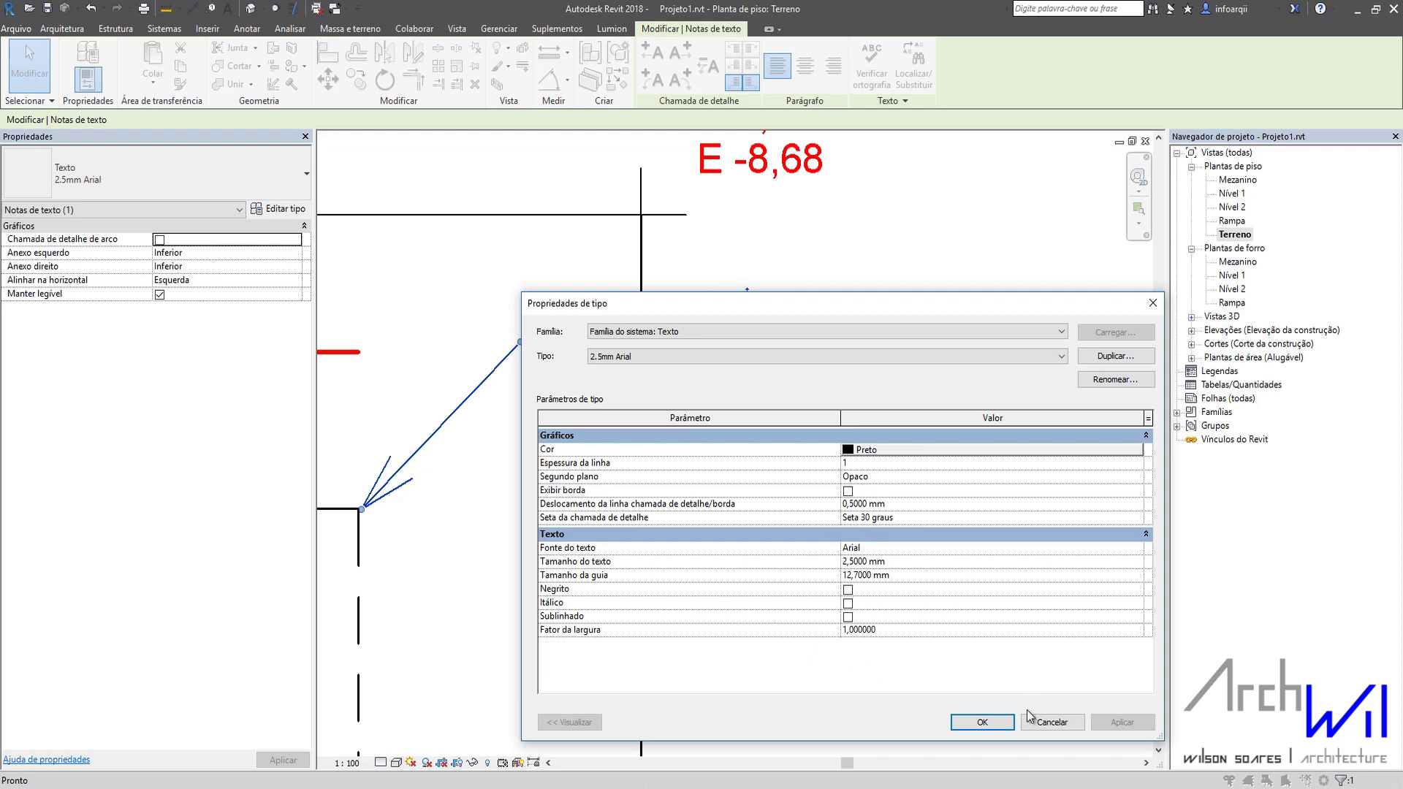
click(1050, 721)
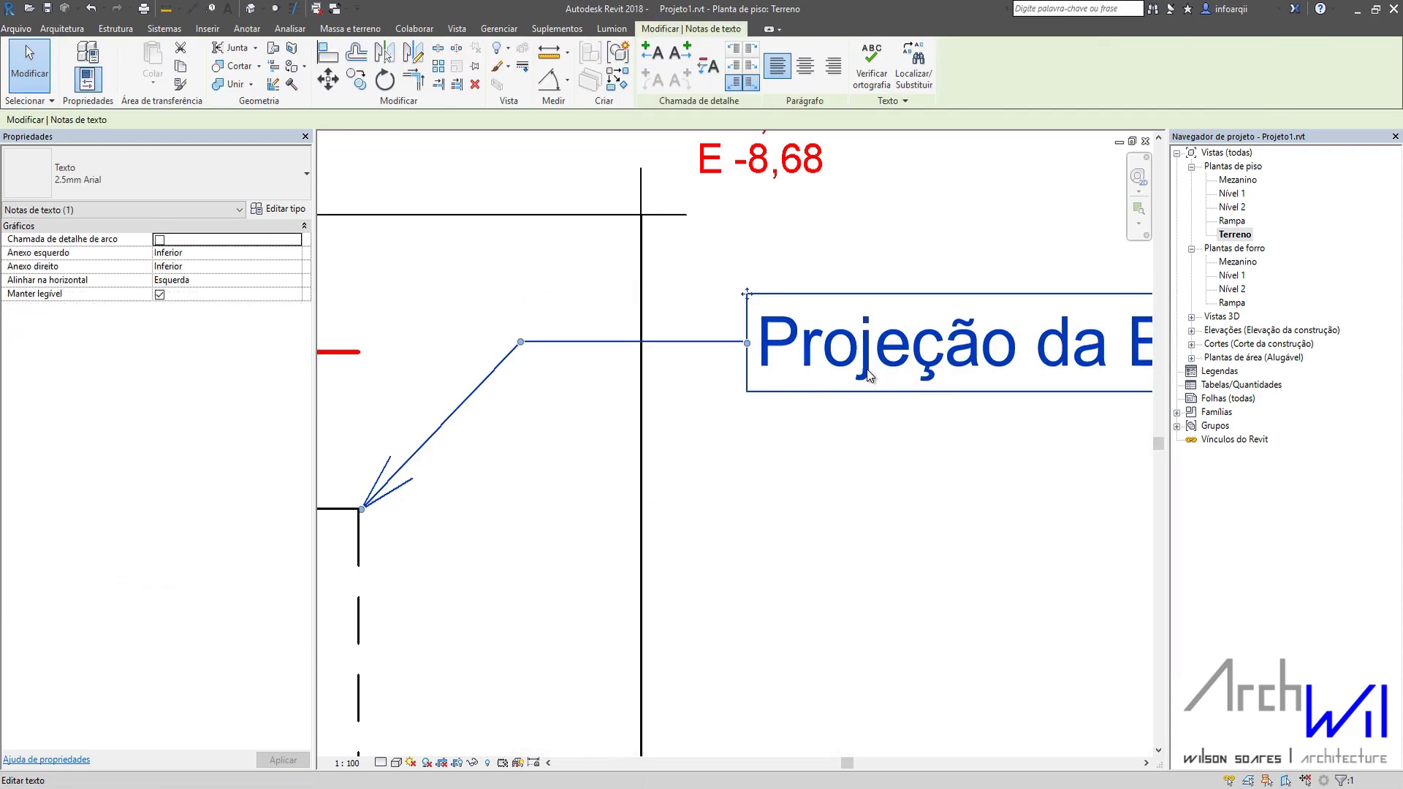
Make the word "Projeção" bold in the "Projeção da Edificação" note and deselect the note
double_click(866, 367)
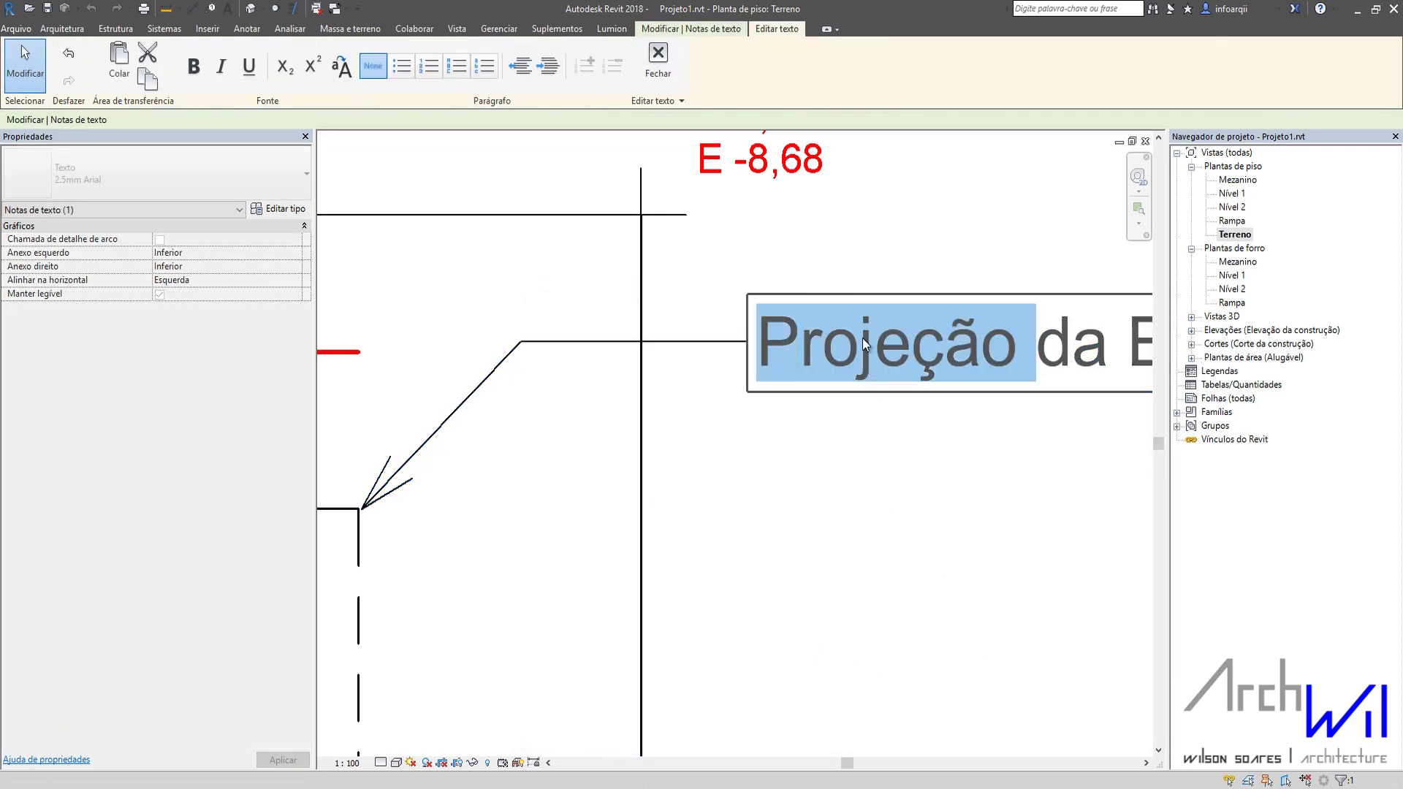
click(193, 68)
click(733, 430)
scroll(760, 442, down, 1)
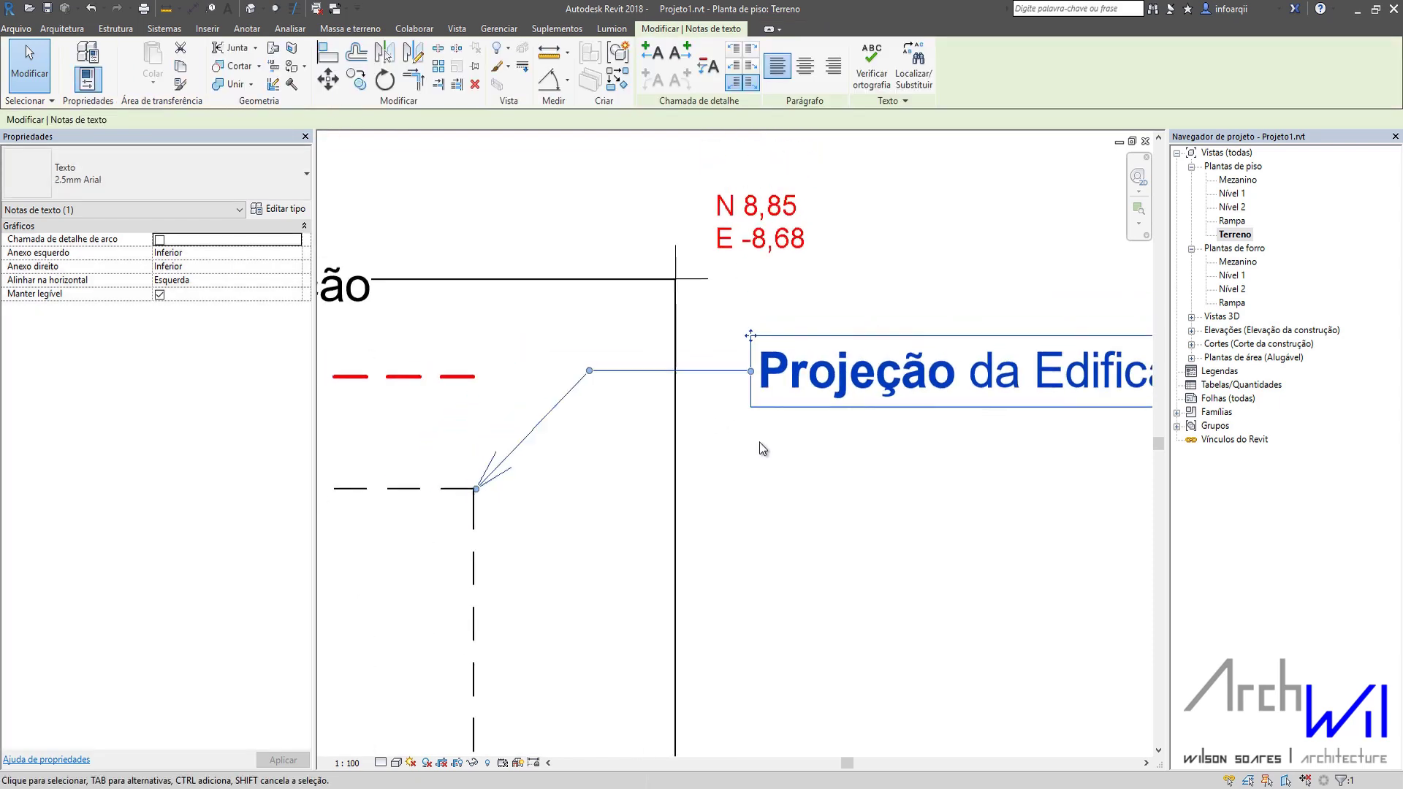
scroll(760, 443, down, 1)
click(897, 485)
scroll(908, 524, down, 2)
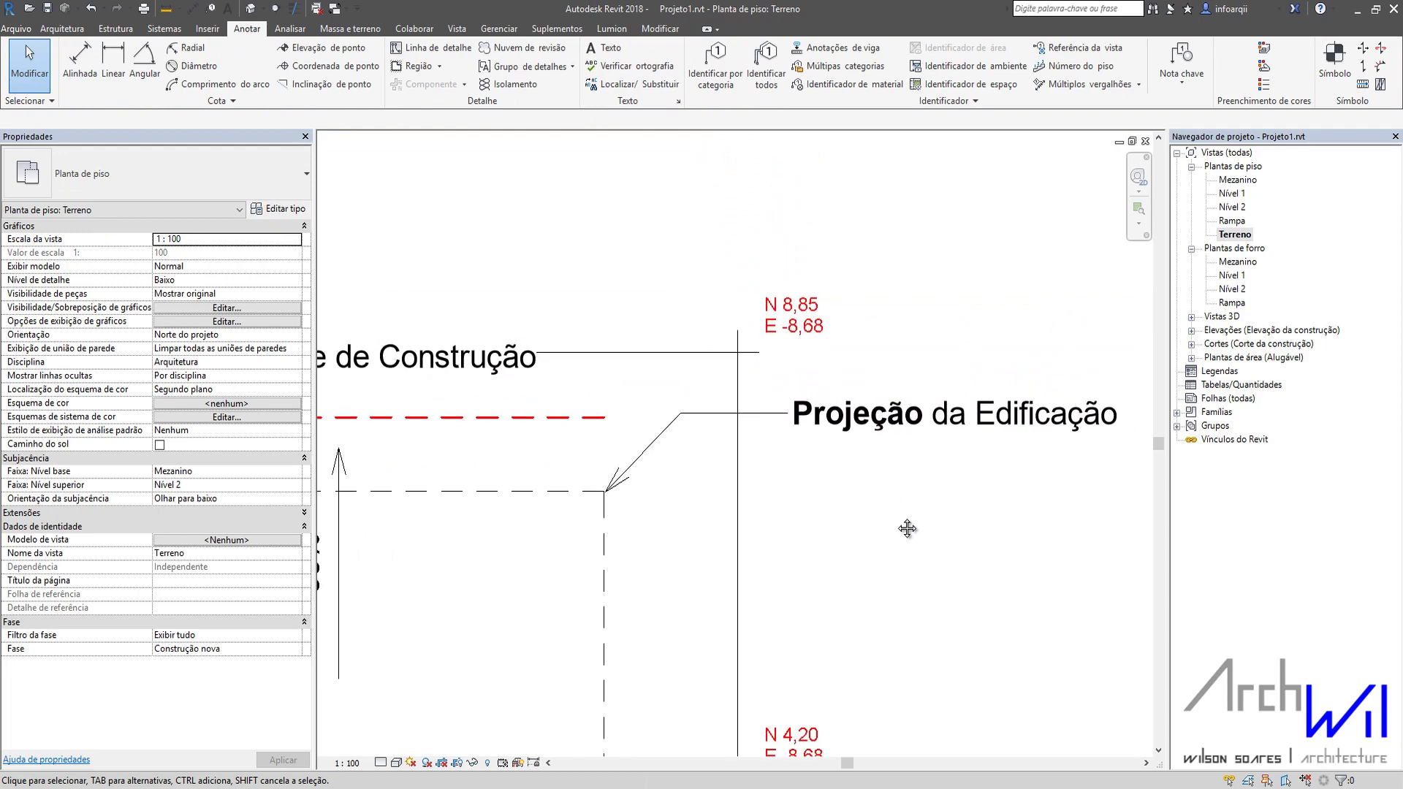